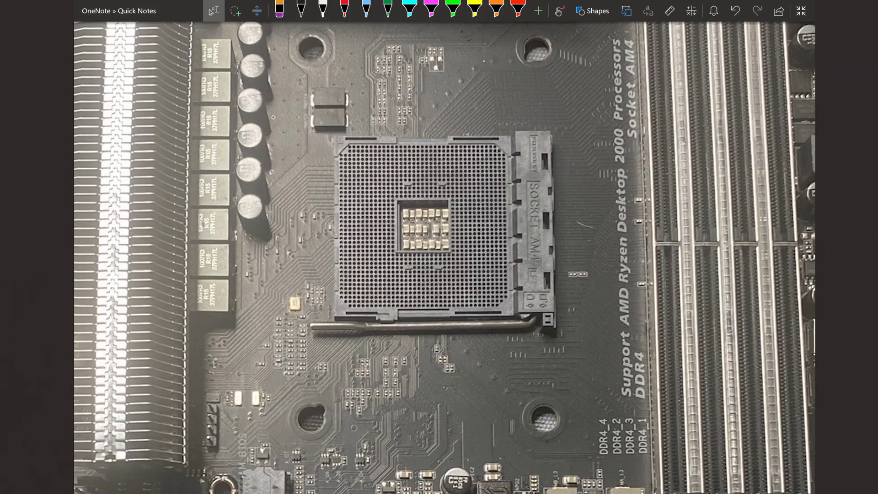
Step: Draw a red pen line beside the Socket AM4 text on the socket close-up, then return to Select
scroll(444, 258, "up", 1)
left_click(344, 10)
left_click_drag(641, 169, 635, 68)
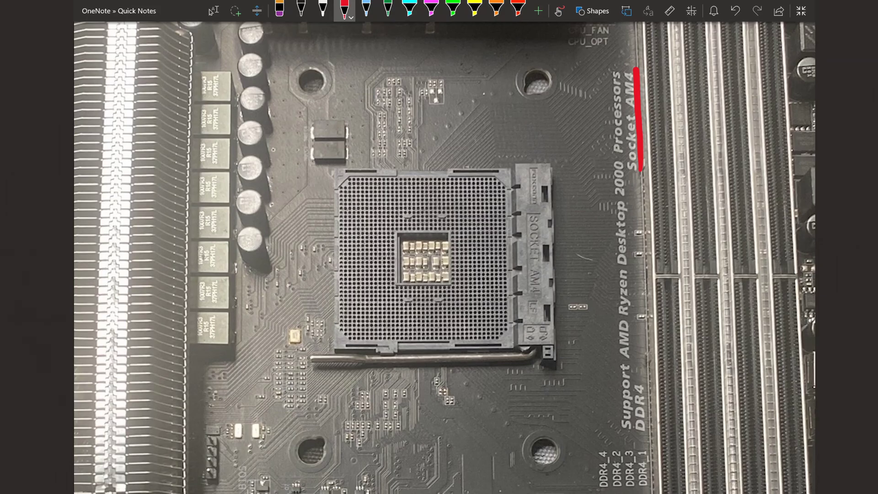
left_click(213, 10)
scroll(445, 257, "down", 8)
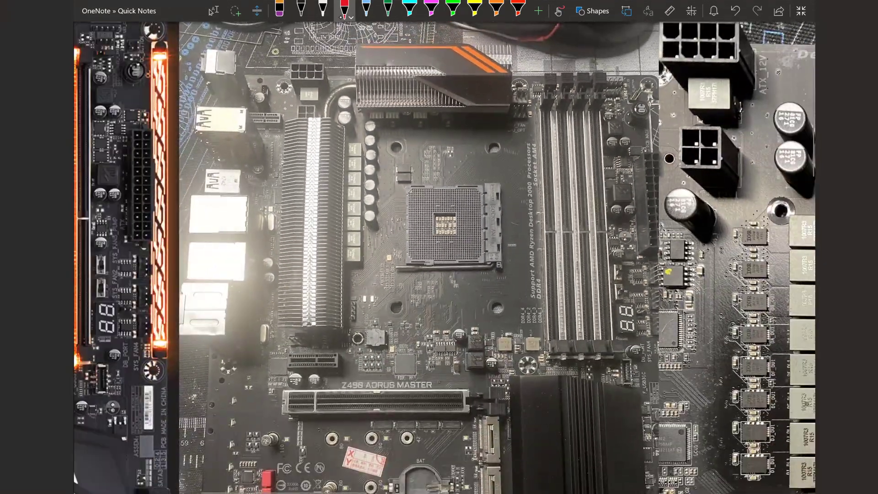
left_click(213, 10)
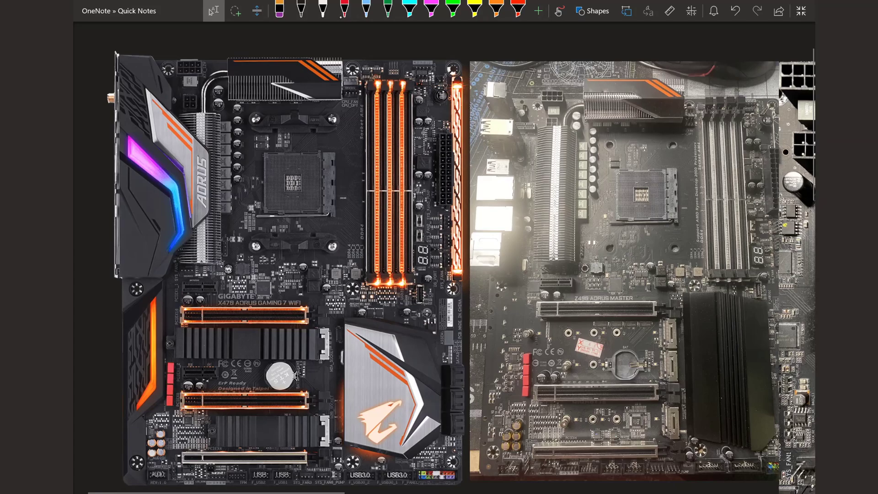
left_click(344, 10)
left_click_drag(215, 307, 304, 308)
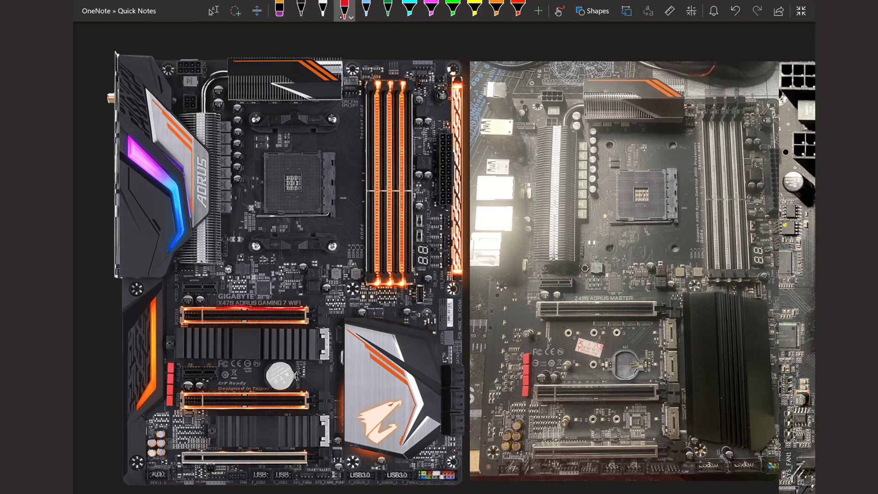
left_click_drag(572, 302, 617, 302)
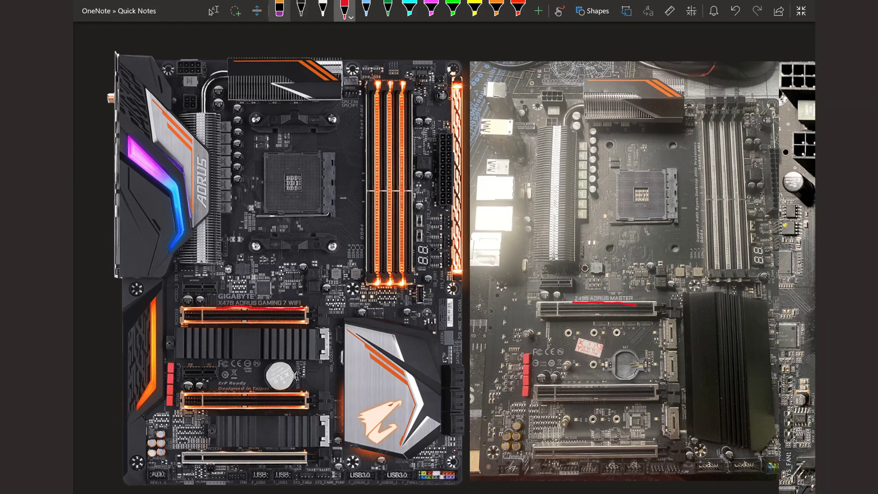
left_click(280, 9)
left_click(264, 307)
left_click(604, 303)
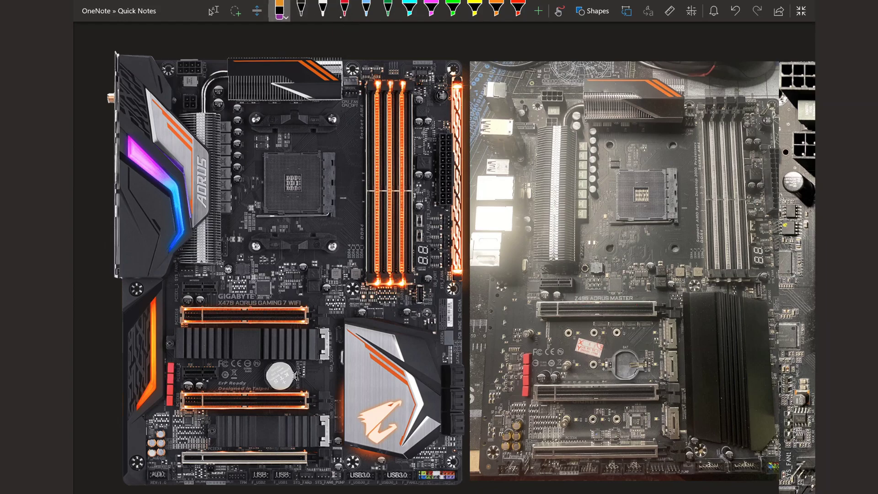
left_click(341, 16)
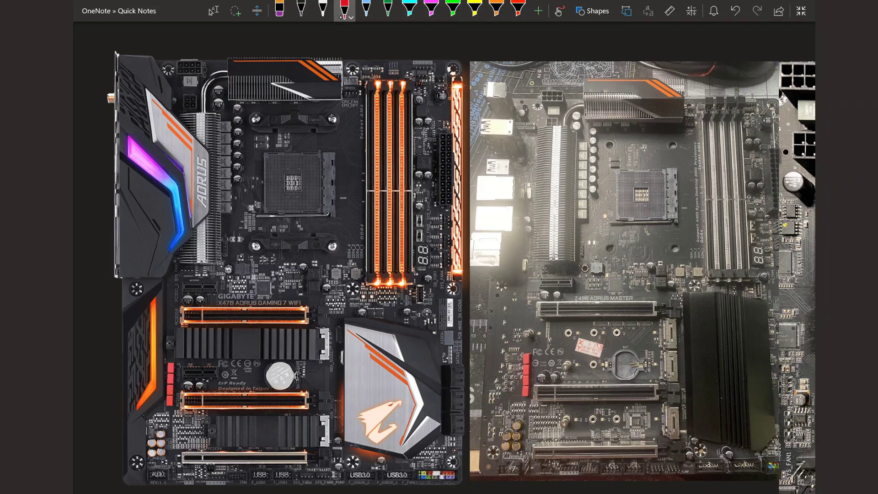
Step: Circle the upper chip, box the AMD chip, and join them with a red double-headed arrow
scroll(444, 256, "down", 15)
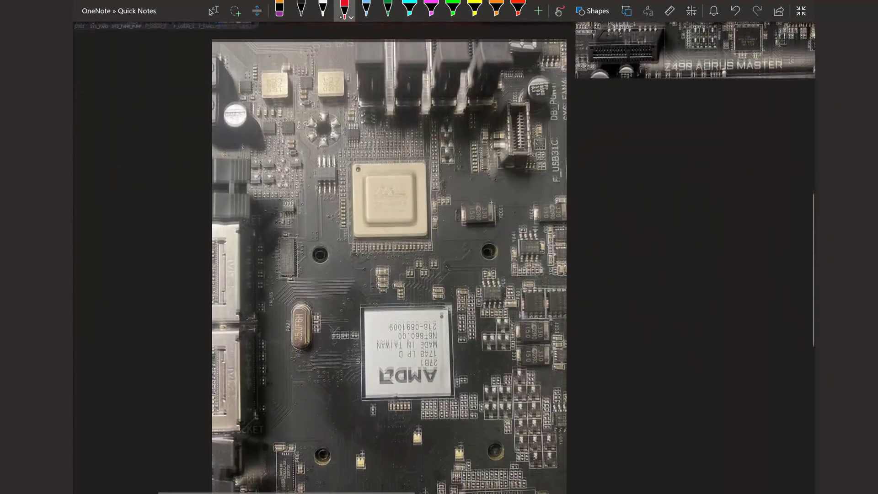
mouse_move(402, 155)
left_mouse_down()
mouse_move(402, 217)
mouse_move(386, 152)
left_mouse_up()
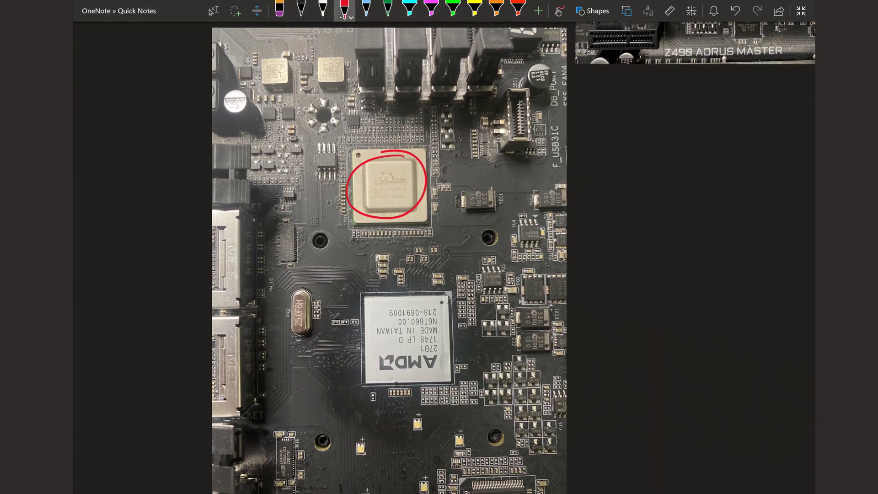
mouse_move(450, 290)
left_mouse_down()
mouse_move(453, 380)
mouse_move(354, 366)
mouse_move(384, 294)
mouse_move(451, 288)
left_mouse_up()
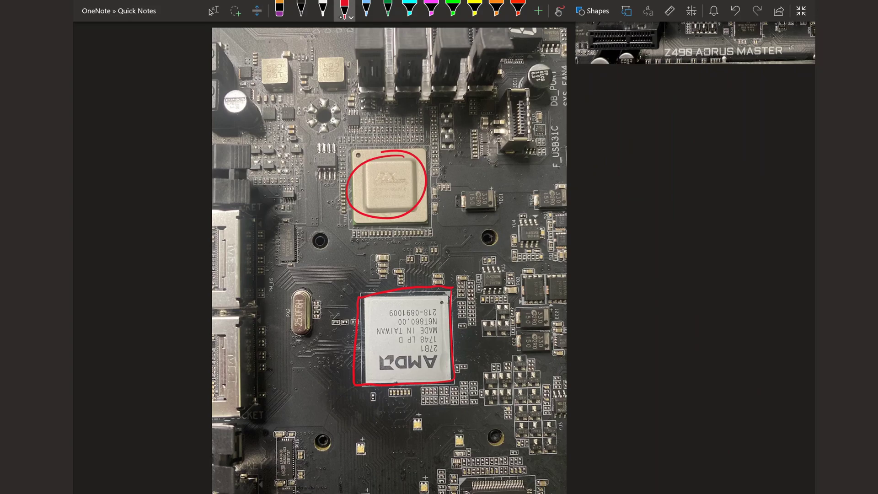
left_click_drag(396, 276, 389, 231)
left_click_drag(396, 269, 402, 270)
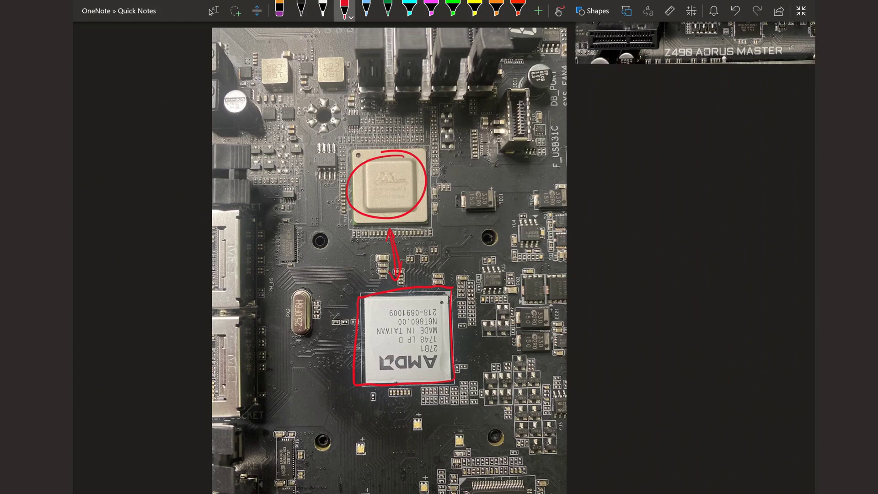
Step: Draw four red lines from the upper chip out to the left and bottom-left board edges
scroll(439, 256, "left", 3)
left_click_drag(409, 207, 302, 275)
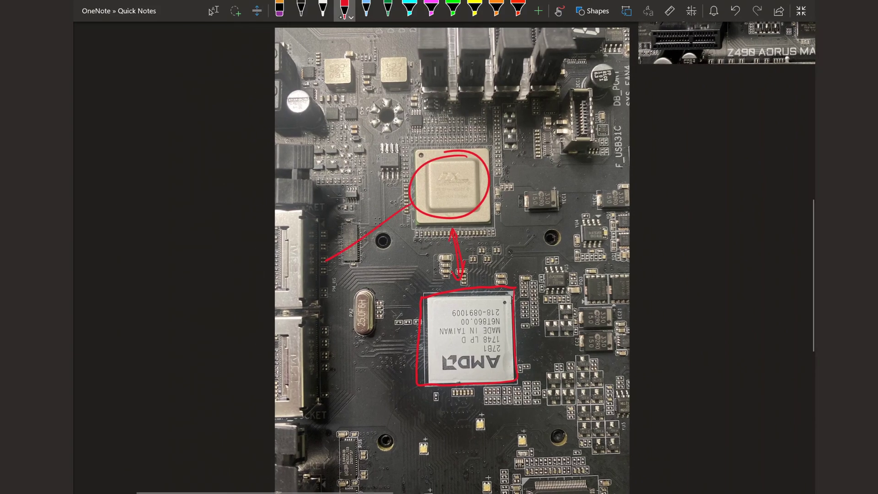
left_click_drag(418, 215, 304, 364)
left_click_drag(410, 184, 301, 182)
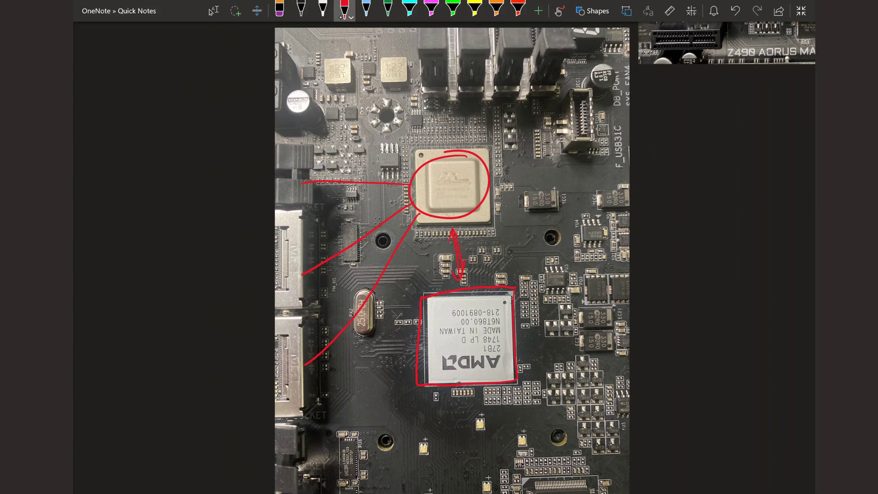
mouse_move(424, 223)
left_mouse_down()
mouse_move(311, 436)
mouse_move(295, 445)
left_mouse_up()
Step: Scroll up past the chipset close-up to the row of three motherboard photos
scroll(445, 258, "down", 4)
scroll(444, 258, "up", 3)
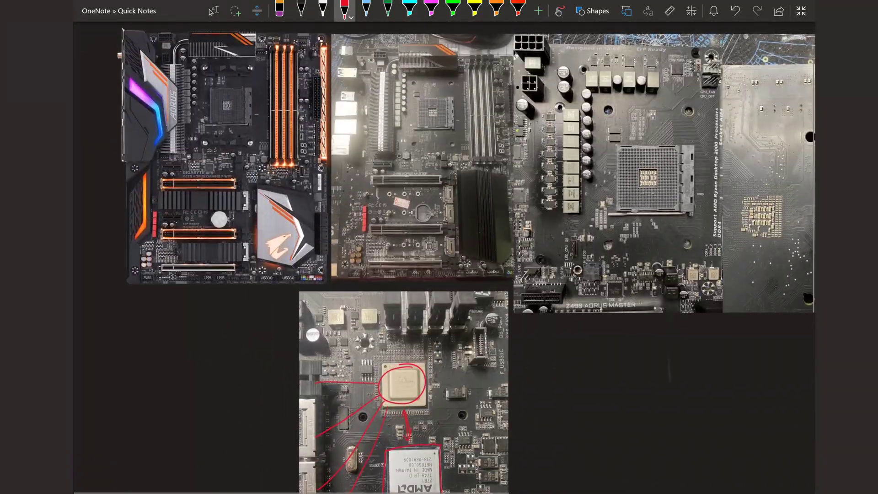
scroll(445, 258, "up", 5)
scroll(492, 202, "up", 5)
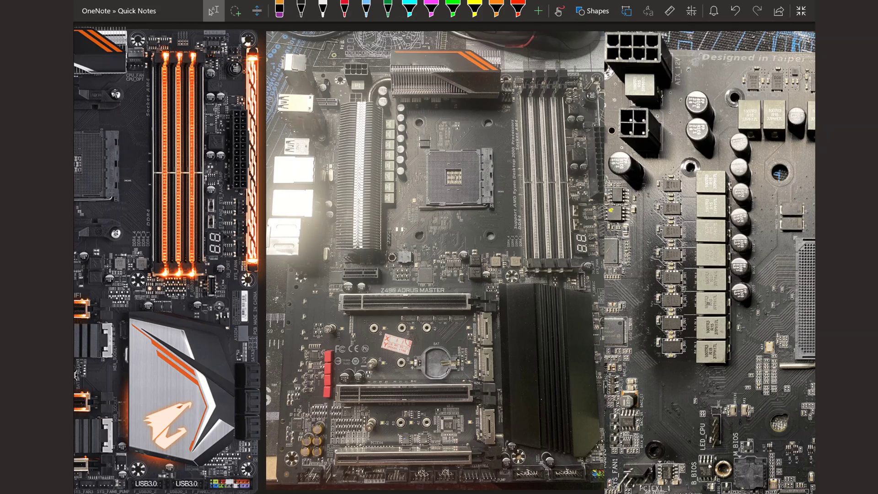
scroll(416, 394, "up", 6)
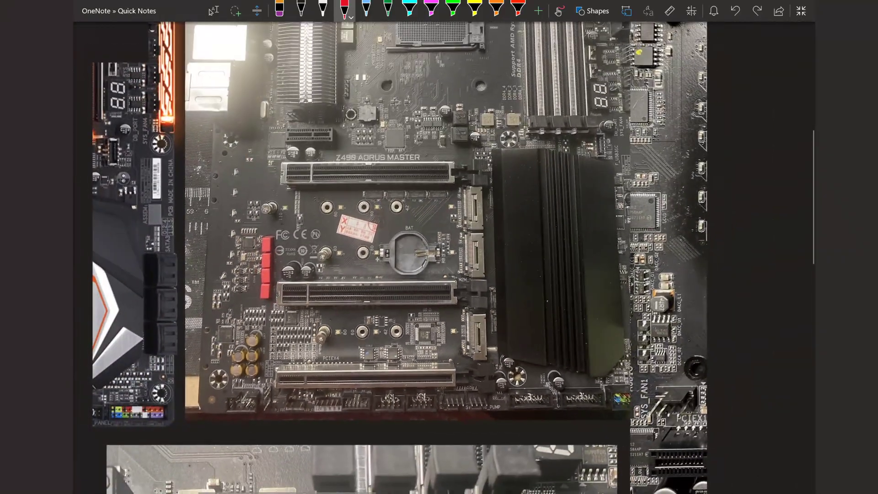
scroll(444, 257, "up", 2)
scroll(443, 257, "down", 2)
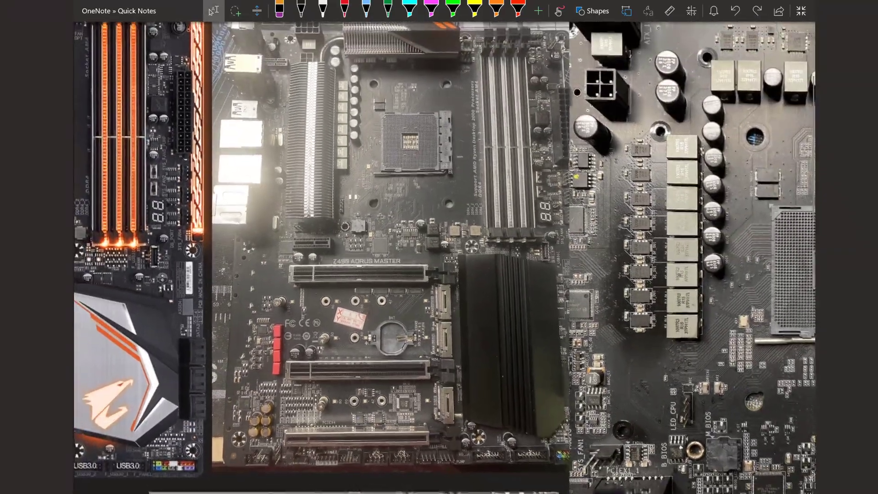
scroll(439, 256, "up", 6)
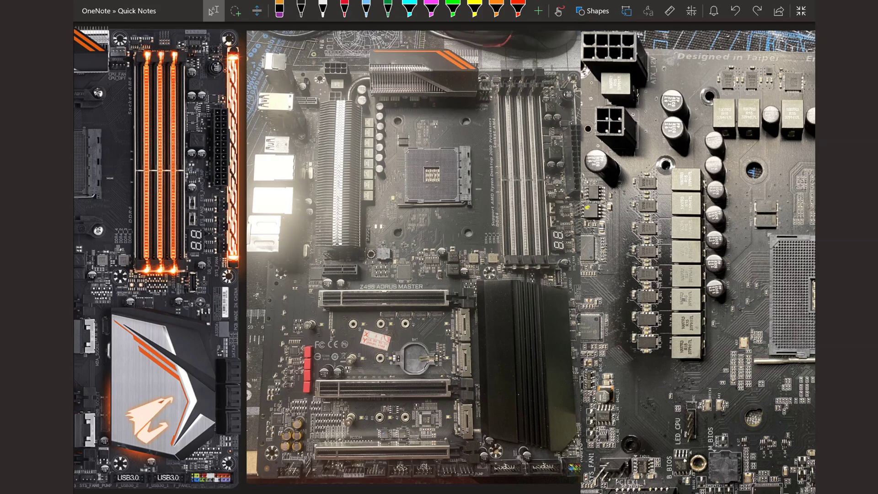
scroll(443, 256, "left", 8)
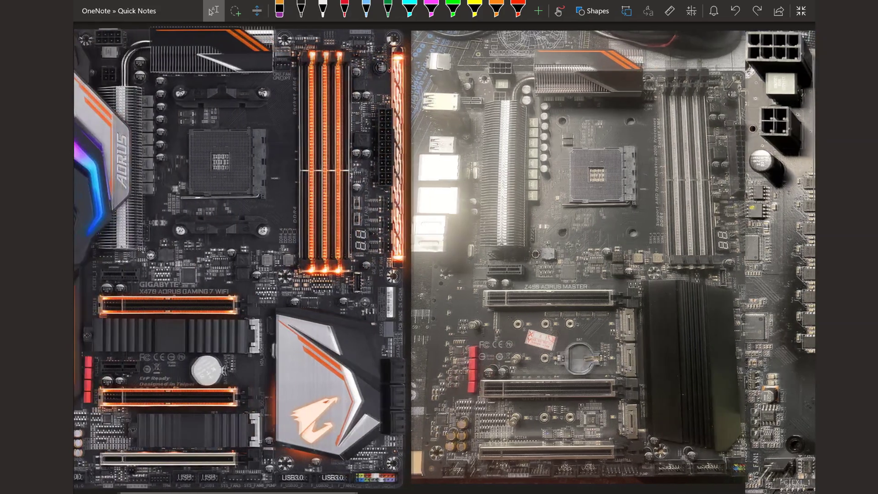
scroll(443, 256, "left", 2)
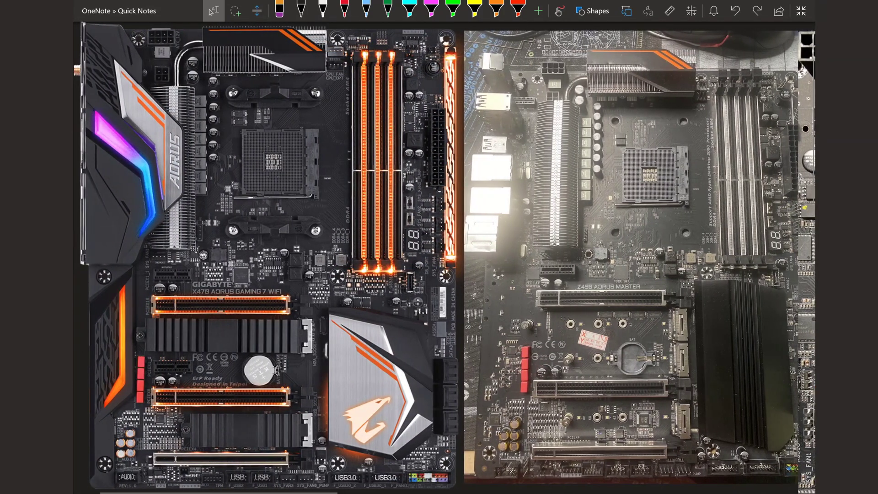
scroll(444, 256, "down", 1)
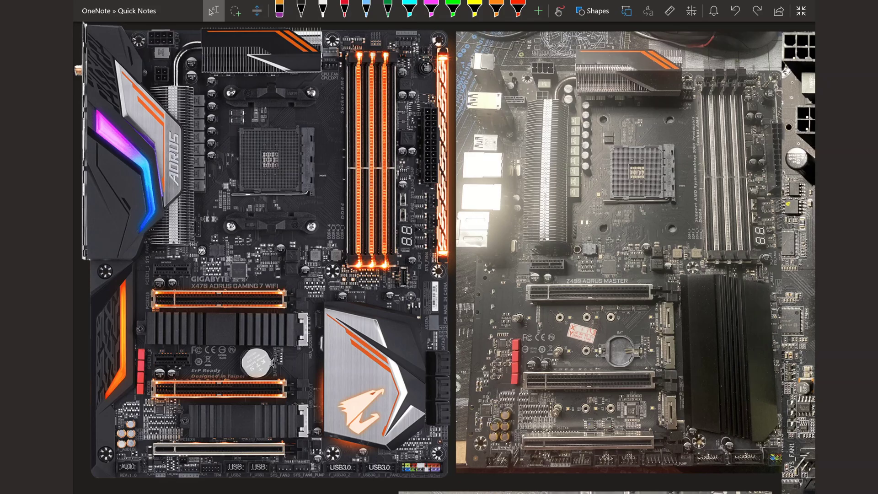
left_click(344, 9)
mouse_move(657, 350)
left_mouse_down()
mouse_move(676, 342)
mouse_move(657, 352)
left_mouse_up()
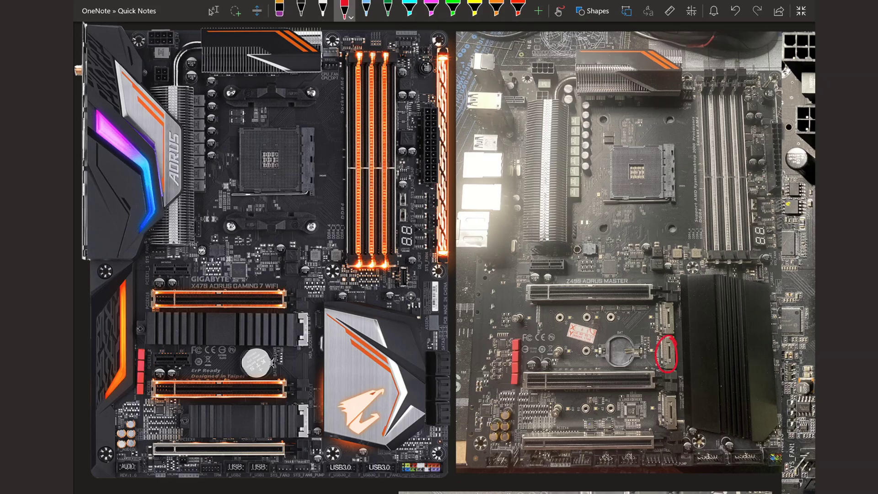
mouse_move(306, 349)
left_mouse_down()
mouse_move(315, 372)
mouse_move(303, 346)
left_mouse_up()
left_click(279, 10)
left_click(294, 368)
left_click(659, 363)
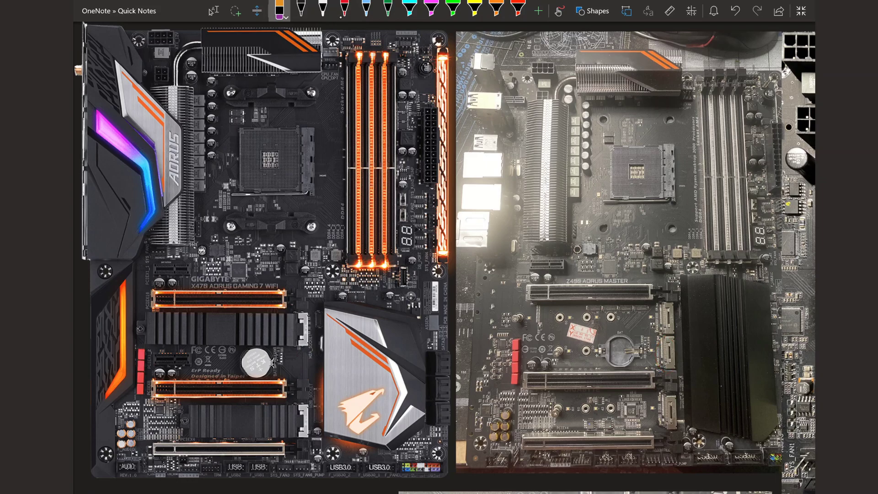
left_click(344, 10)
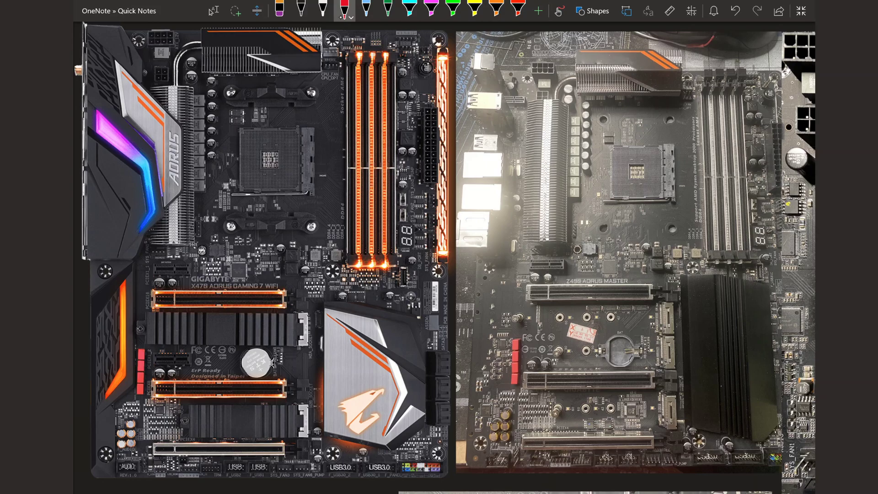
mouse_move(512, 89)
left_mouse_down()
mouse_move(490, 106)
mouse_move(511, 88)
left_mouse_up()
left_click(280, 10)
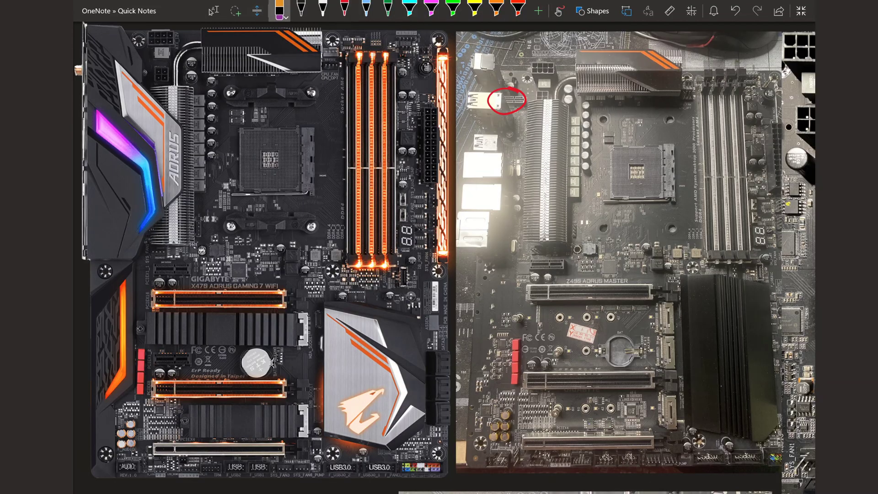
left_click(502, 113)
left_click(343, 10)
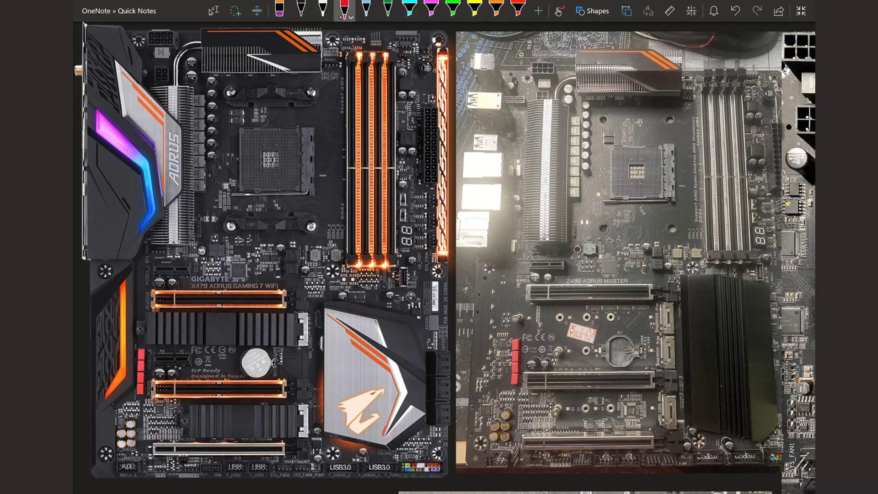
scroll(443, 255, "right", 8)
Step: Number the side chokes 6 to 8 in red on the front-side board photo
scroll(444, 256, "right", 6)
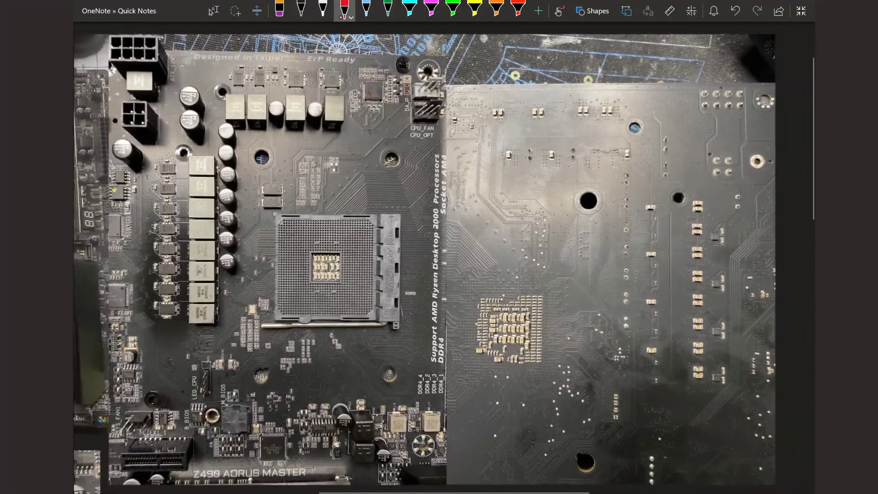
left_click(214, 11)
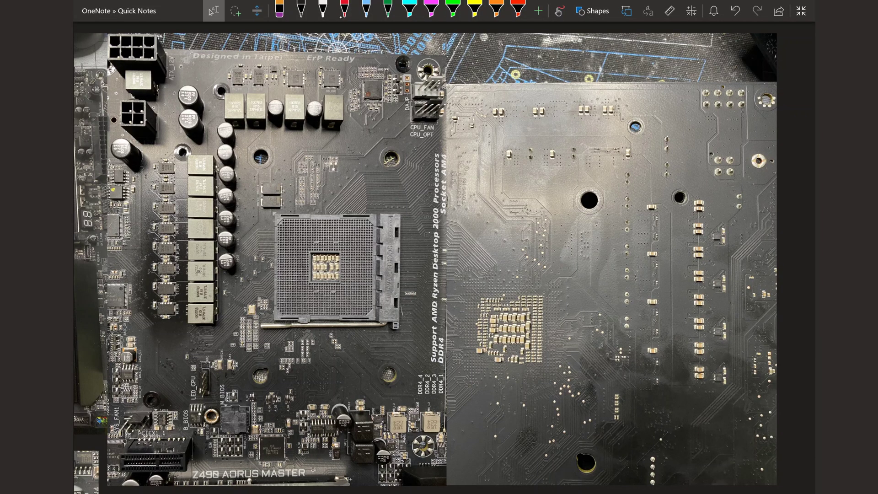
scroll(444, 256, "up", 4)
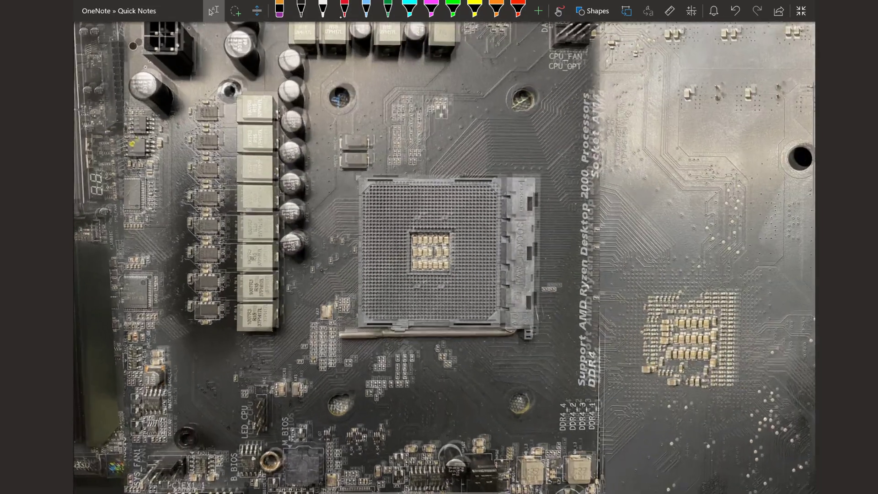
scroll(444, 256, "down", 2)
scroll(443, 256, "up", 4)
scroll(443, 256, "down", 1)
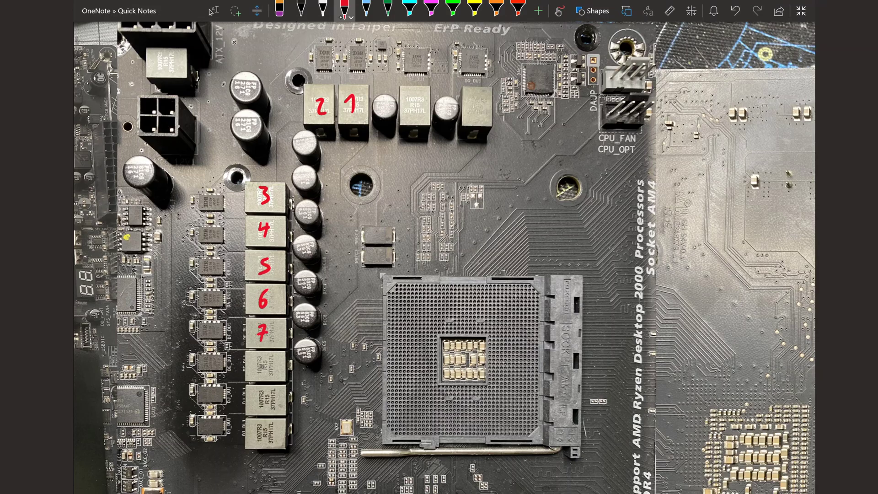
mouse_move(268, 357)
left_mouse_down()
mouse_move(258, 374)
mouse_move(269, 356)
left_mouse_up()
mouse_move(256, 398)
left_mouse_down()
mouse_move(262, 391)
mouse_move(260, 441)
mouse_move(271, 429)
left_mouse_up()
Step: Write 1 and 2 on the top chokes and draw a red box around that pair
mouse_move(414, 97)
left_mouse_down()
mouse_move(414, 115)
mouse_move(413, 97)
left_mouse_up()
mouse_move(467, 103)
left_mouse_down()
mouse_move(476, 100)
mouse_move(479, 117)
left_mouse_up()
mouse_move(389, 44)
left_mouse_down()
mouse_move(418, 140)
mouse_move(499, 36)
left_mouse_up()
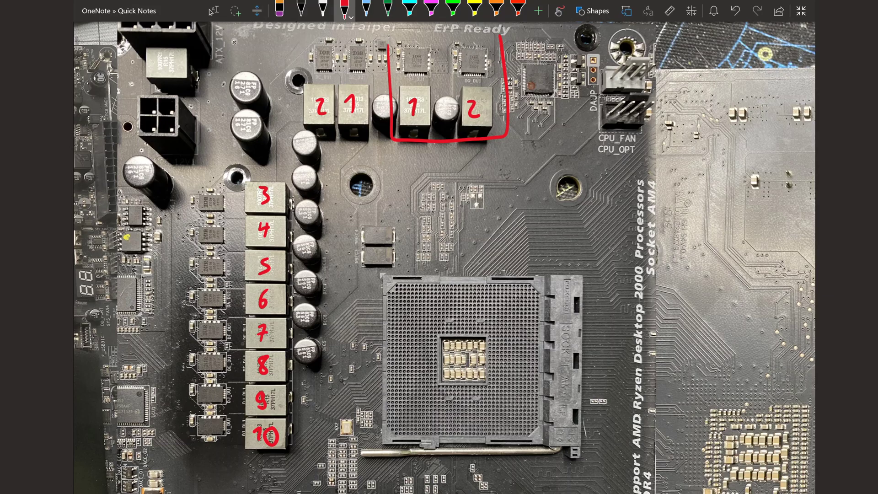
scroll(444, 258, "up", 1)
Step: Cross out the controller chip with a red X and label it IR35201 via a leader line
left_click_drag(531, 110, 537, 115)
mouse_move(545, 109)
left_mouse_down()
mouse_move(507, 221)
mouse_move(520, 223)
left_mouse_up()
mouse_move(521, 205)
left_mouse_down()
mouse_move(531, 222)
mouse_move(575, 221)
mouse_move(584, 208)
left_mouse_up()
left_click_drag(600, 210, 600, 218)
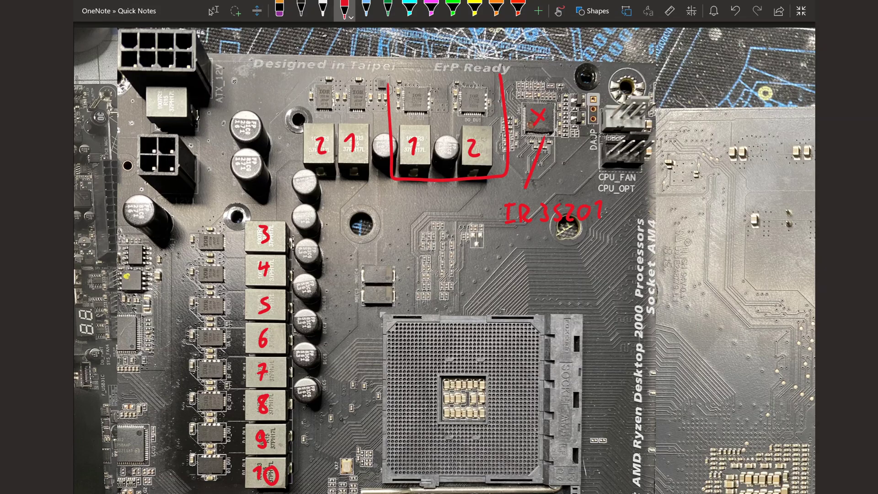
Step: Write '5+2' under IR35201 and begin an IR3589 label with a pointer line above the box
left_click_drag(531, 240, 522, 254)
left_click_drag(535, 247, 544, 246)
mouse_move(540, 242)
left_mouse_down()
mouse_move(540, 253)
mouse_move(551, 254)
left_mouse_up()
left_click_drag(370, 58, 382, 80)
mouse_move(340, 40)
left_mouse_down()
mouse_move(352, 54)
mouse_move(392, 39)
mouse_move(407, 42)
mouse_move(407, 52)
left_mouse_up()
Step: Circle the column of four small components on the back-side photo in red, then return to the front photo
scroll(444, 258, "right", 12)
scroll(445, 257, "down", 3)
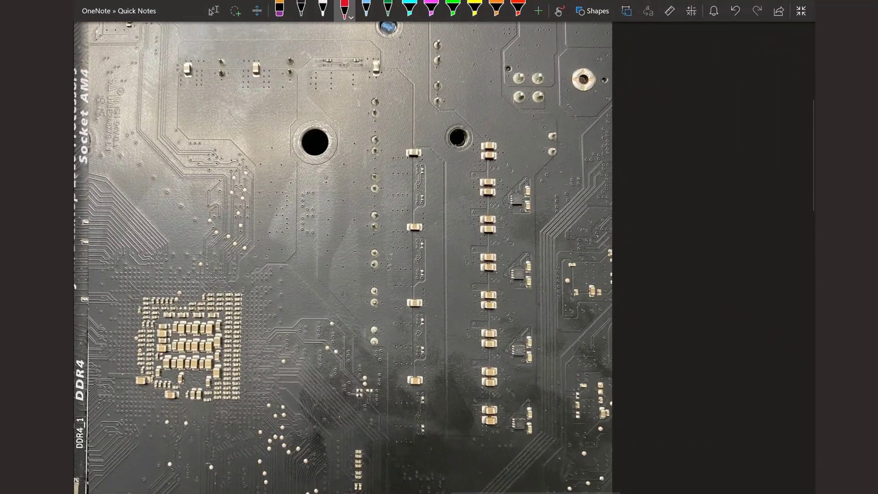
left_click_drag(516, 193, 515, 194)
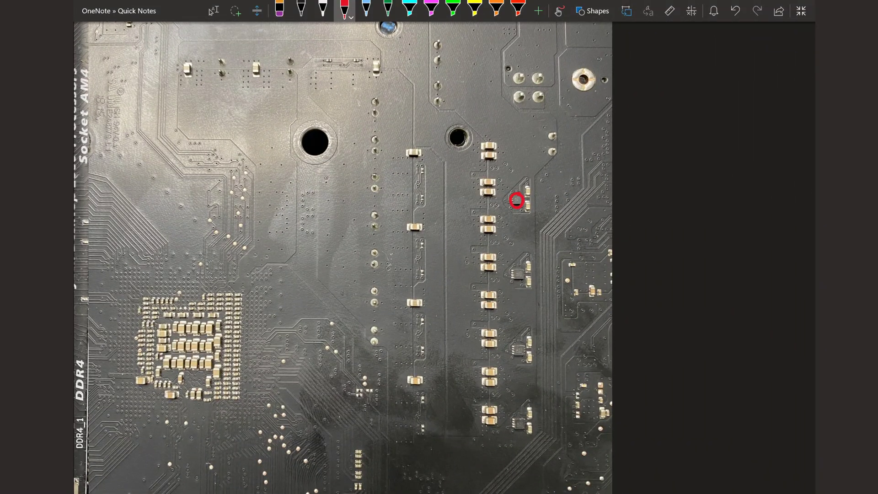
left_click_drag(517, 267, 518, 268)
left_click_drag(521, 340, 519, 341)
left_click_drag(520, 415, 521, 416)
scroll(445, 257, "down", 2)
scroll(445, 257, "left", 10)
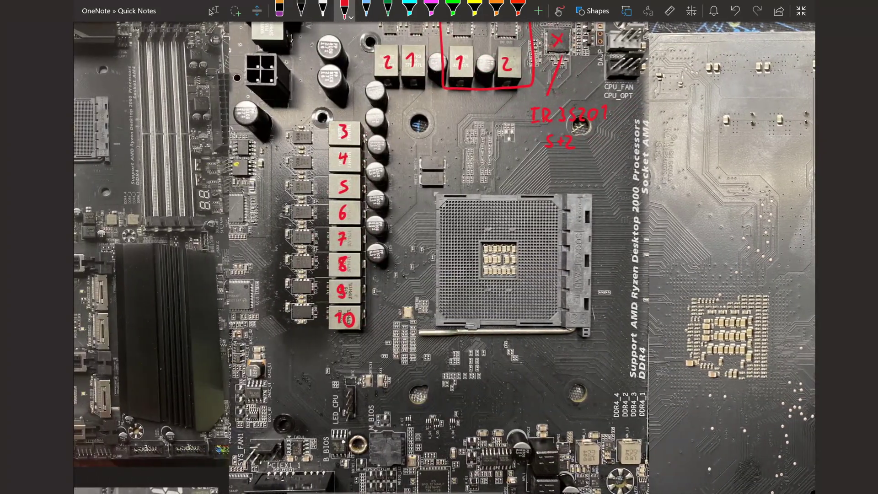
left_click(214, 11)
scroll(443, 256, "up", 2)
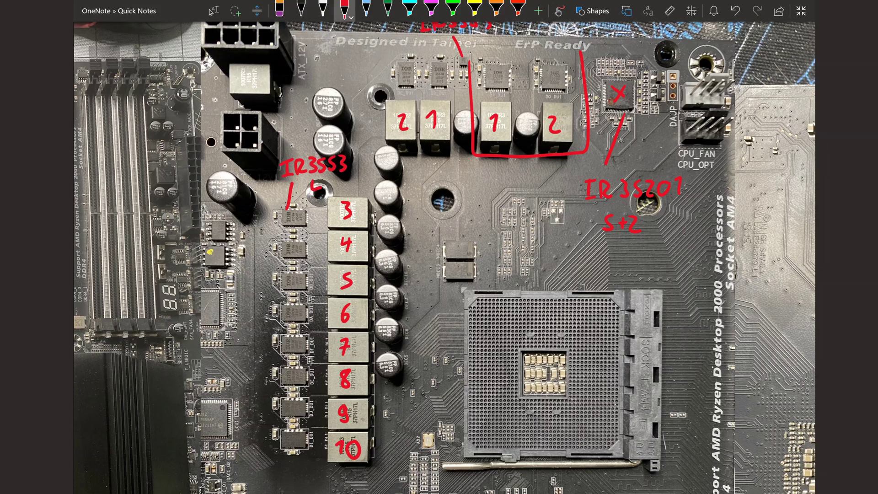
Step: Write '40A SPS' under IR3553 after erasing a mistaken '4A', and add a leader line below IR3589
mouse_move(323, 193)
left_mouse_down()
mouse_move(329, 178)
mouse_move(334, 192)
mouse_move(313, 188)
mouse_move(314, 197)
left_mouse_up()
left_click(280, 8)
left_click(341, 5)
left_click_drag(325, 182, 355, 192)
mouse_move(365, 176)
left_mouse_down()
mouse_move(365, 191)
mouse_move(366, 182)
left_mouse_up()
left_click_drag(383, 174, 375, 190)
left_click_drag(500, 61, 512, 33)
Step: Write the red label 'IR3556' beside IR3589, erasing a stray 5 along the way
scroll(444, 257, "up", 3)
scroll(444, 257, "right", 2)
key("Escape")
left_click(344, 10)
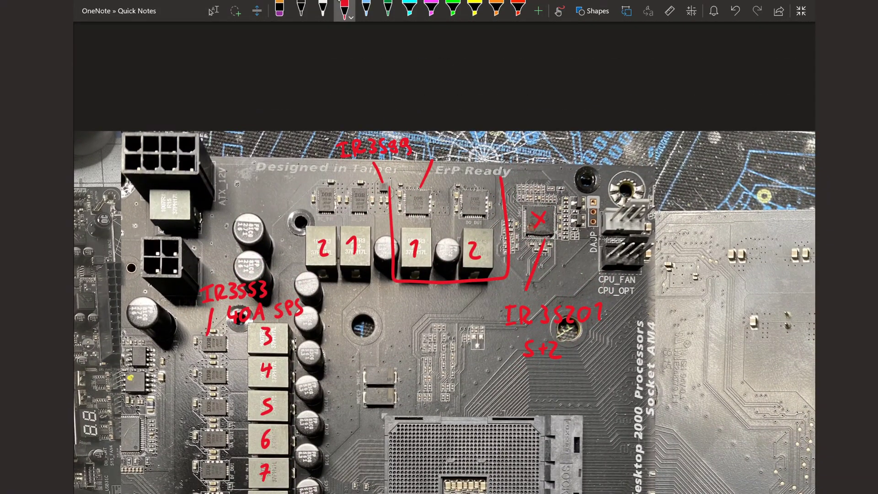
mouse_move(436, 141)
left_mouse_down()
mouse_move(442, 156)
mouse_move(459, 157)
left_mouse_up()
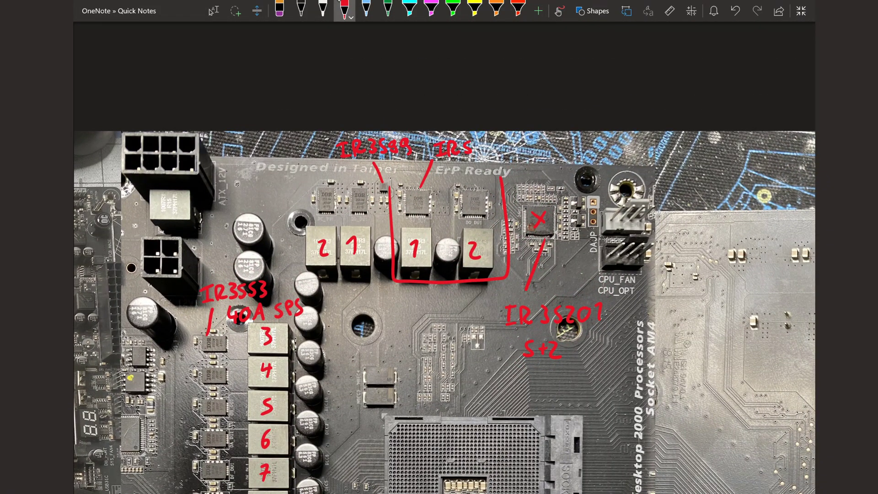
left_click(279, 10)
left_click(466, 148)
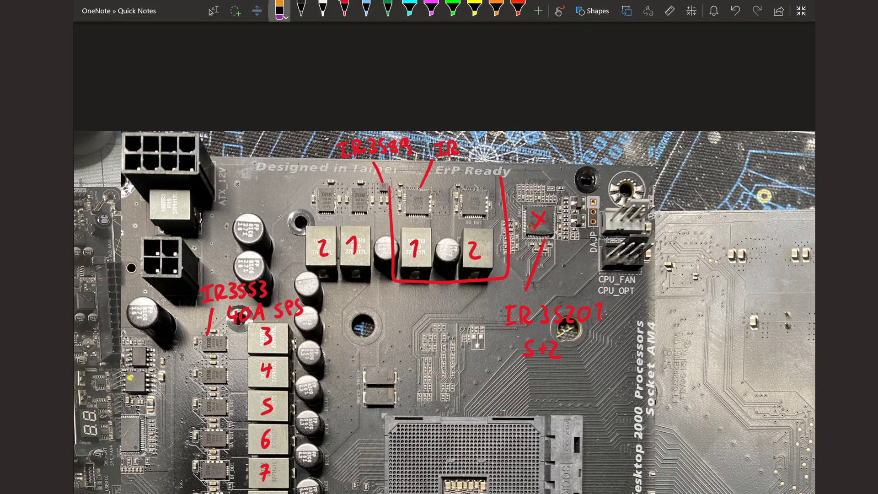
left_click(346, 9)
mouse_move(464, 141)
left_mouse_down()
mouse_move(464, 154)
mouse_move(489, 148)
mouse_move(484, 153)
left_mouse_up()
left_click_drag(499, 139, 495, 147)
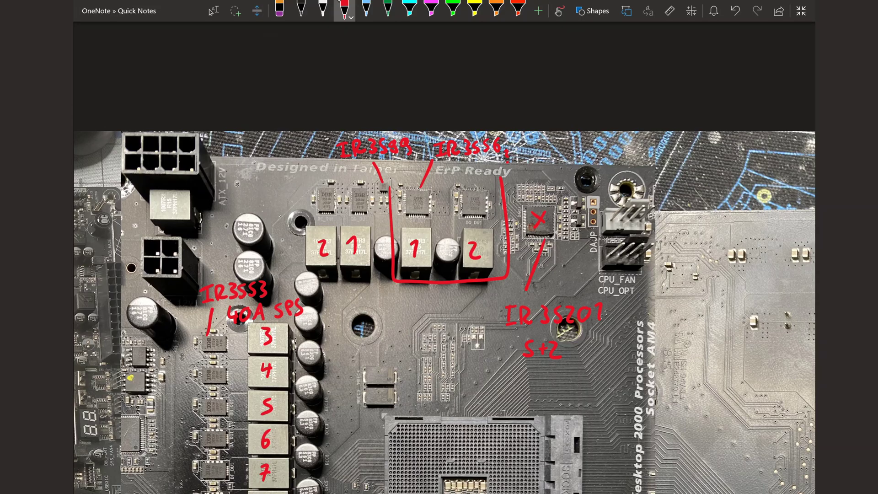
Step: Erase a stray dot on the IR3556 chip, then write '60A SPS' beneath the label
scroll(469, 183, "up", 5)
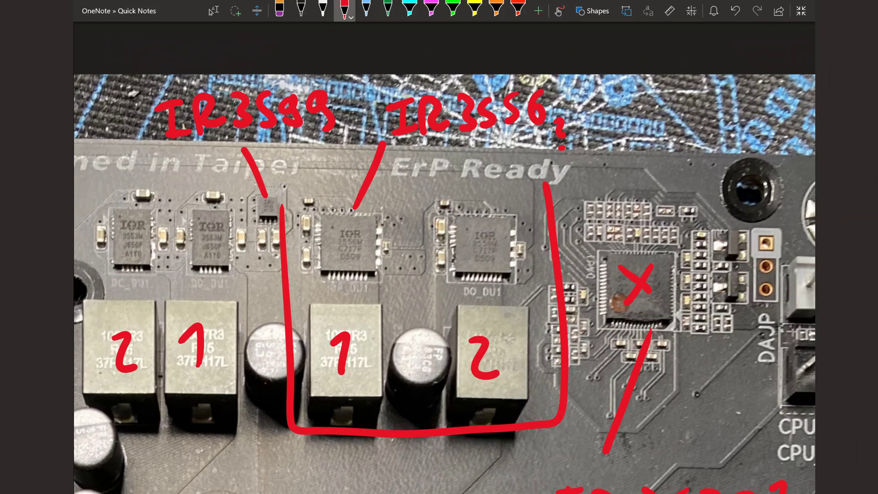
left_click(354, 249)
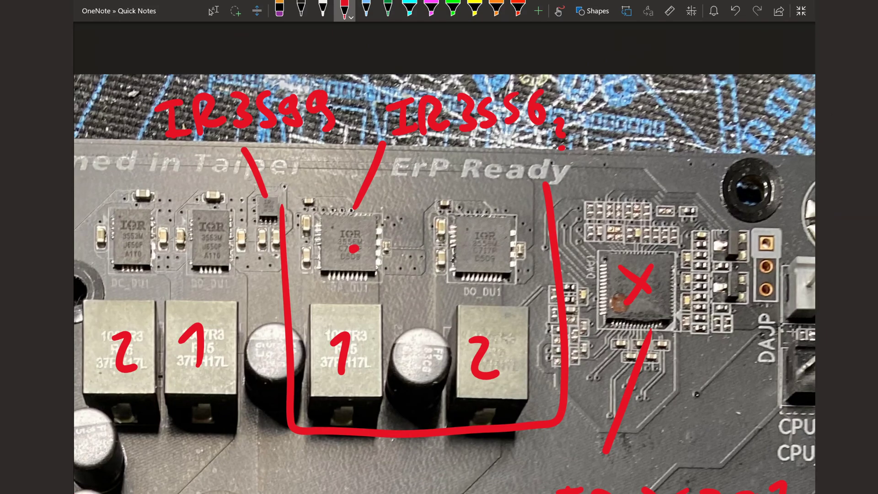
left_click(279, 10)
left_click(354, 249)
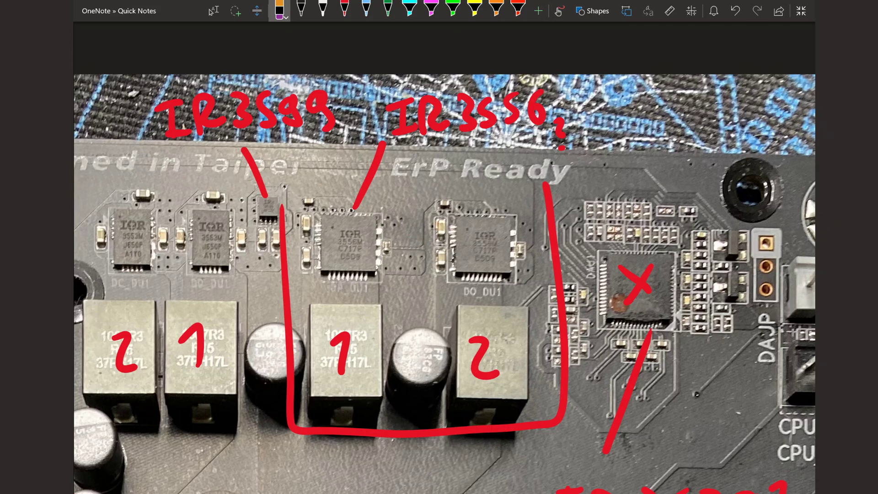
left_click(344, 9)
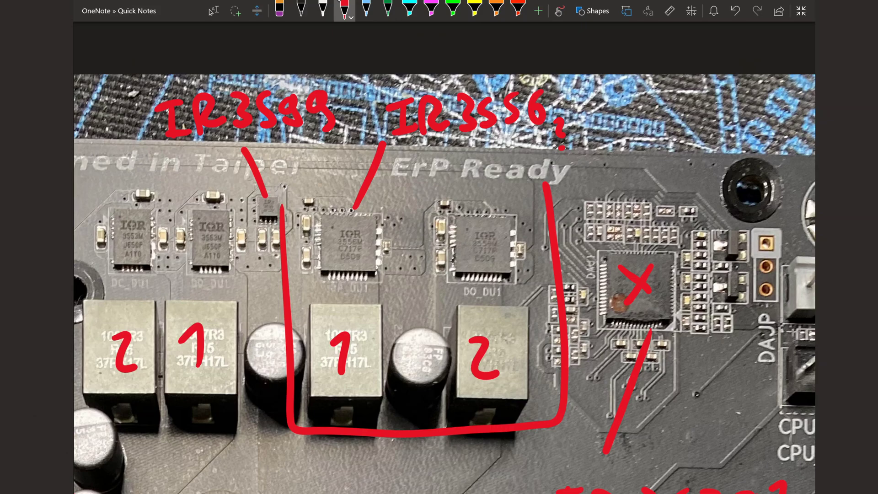
mouse_move(445, 154)
left_mouse_down()
mouse_move(439, 176)
mouse_move(460, 159)
mouse_move(497, 185)
left_mouse_up()
left_click_drag(477, 174, 512, 181)
mouse_move(529, 182)
left_mouse_down()
mouse_move(531, 165)
mouse_move(529, 175)
left_mouse_up()
left_click_drag(556, 155, 544, 183)
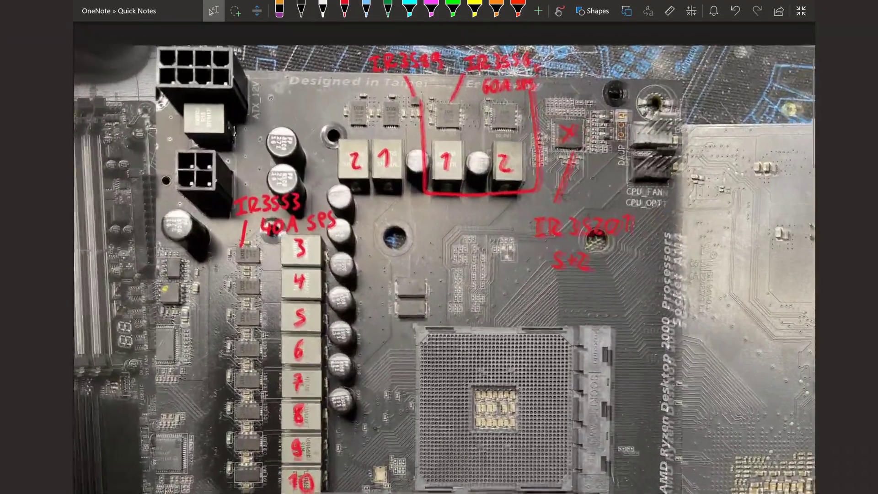
scroll(443, 257, "down", 1)
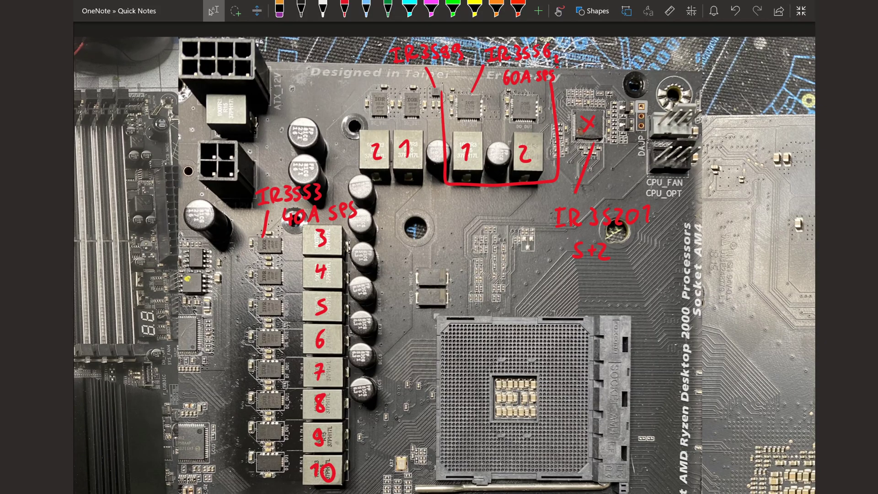
scroll(444, 257, "down", 1)
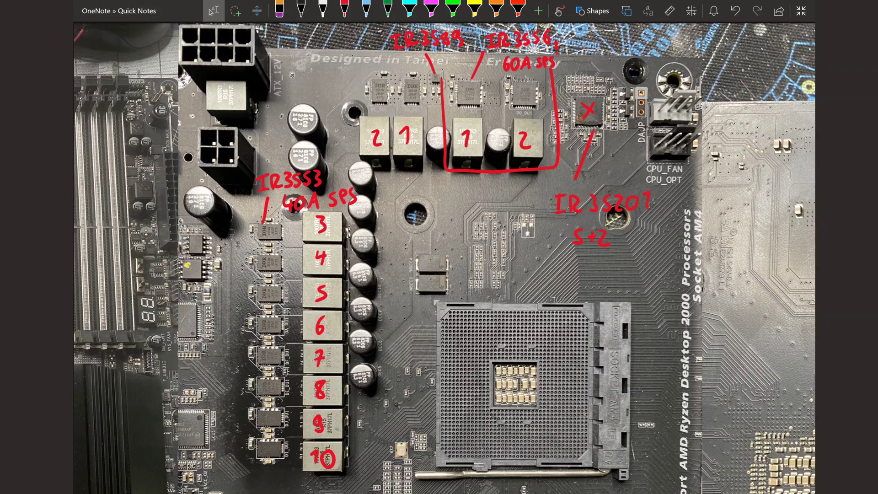
Step: Draw a red loop around the vertical heatsink on the Z490 AORUS MASTER photo, then scroll back
scroll(445, 257, "left", 11)
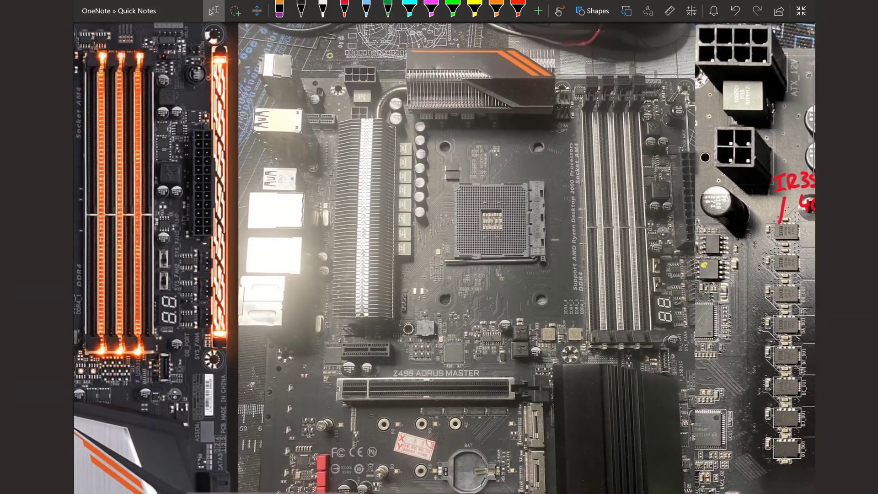
left_click(345, 9)
mouse_move(403, 138)
left_mouse_down()
mouse_move(371, 340)
mouse_move(329, 135)
left_mouse_up()
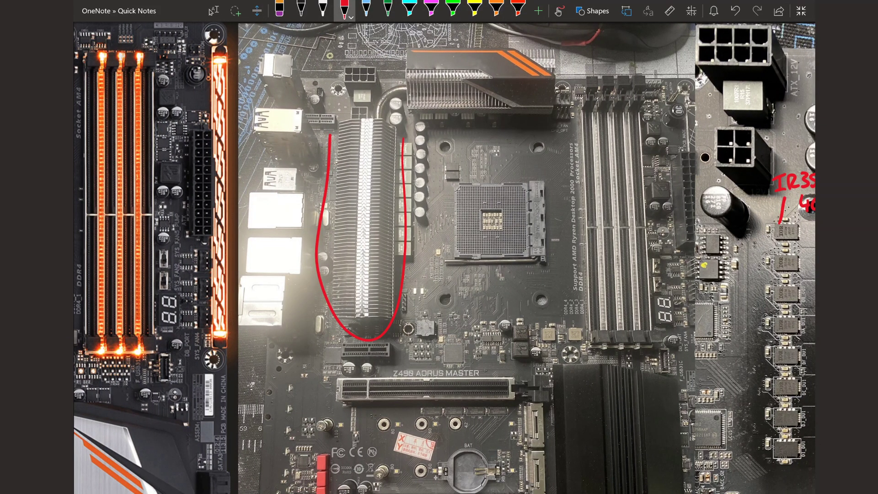
mouse_move(407, 89)
left_mouse_down()
mouse_move(387, 96)
mouse_move(382, 124)
left_mouse_up()
scroll(444, 258, "right", 10)
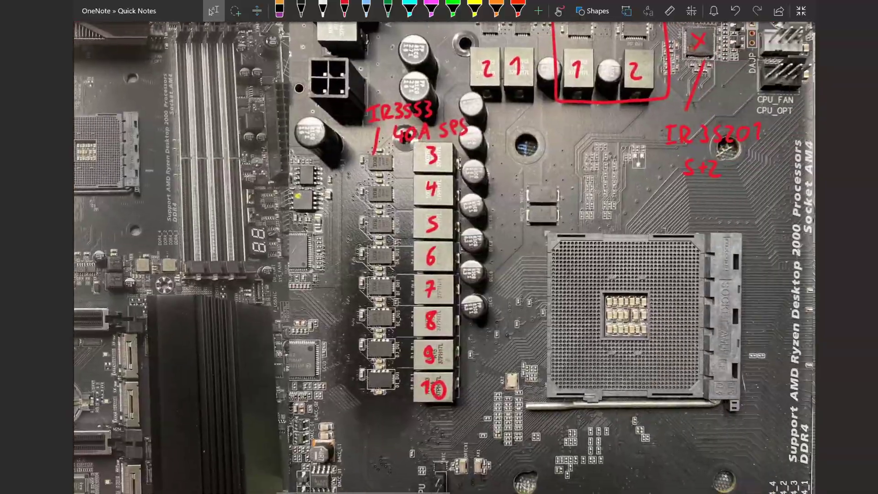
scroll(439, 256, "right", 3)
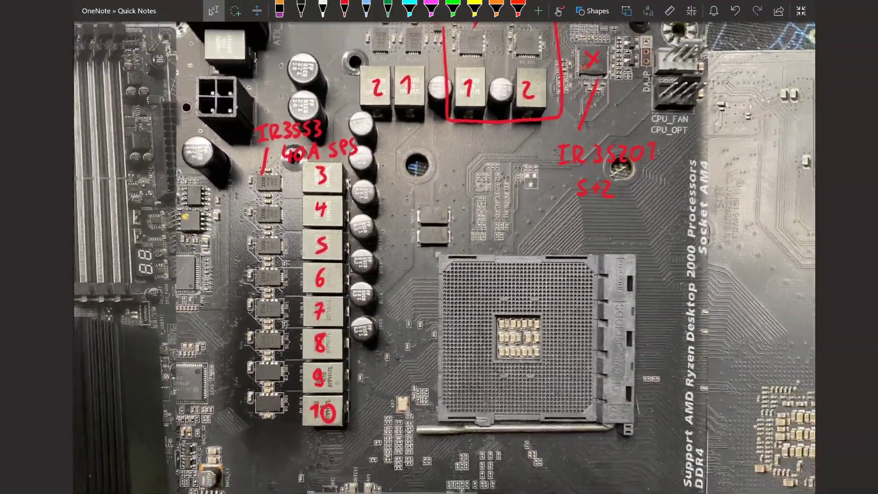
Step: Scroll to the top-right of the front-side board near the DAJP header beside CPU_FAN
scroll(439, 256, "up", 2)
scroll(445, 258, "up", 5)
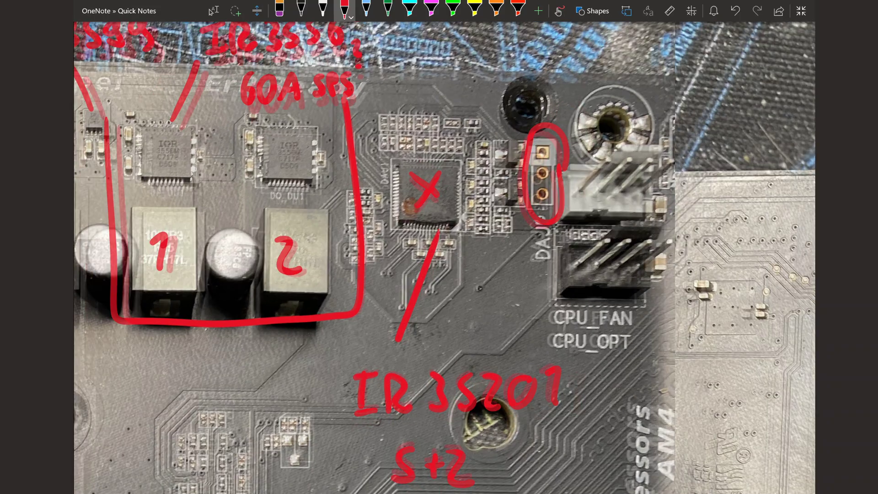
scroll(421, 183, "down", 5)
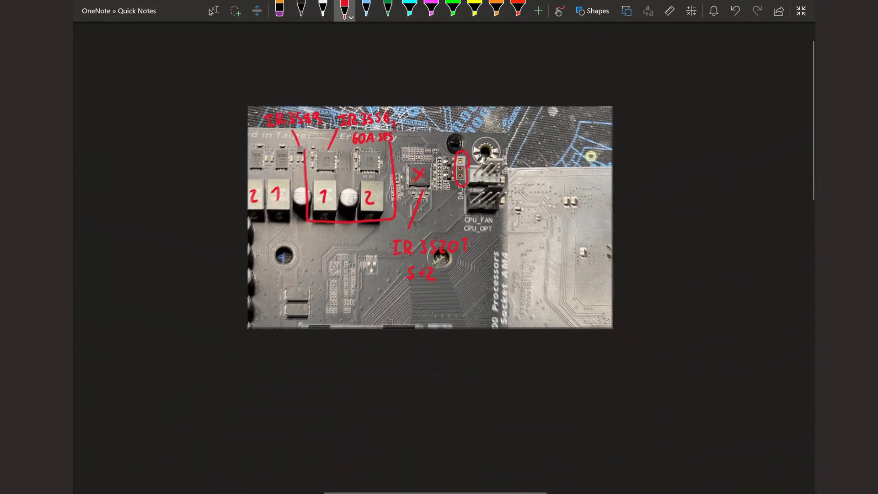
scroll(420, 183, "left", 10)
scroll(443, 256, "down", 3)
scroll(443, 256, "right", 12)
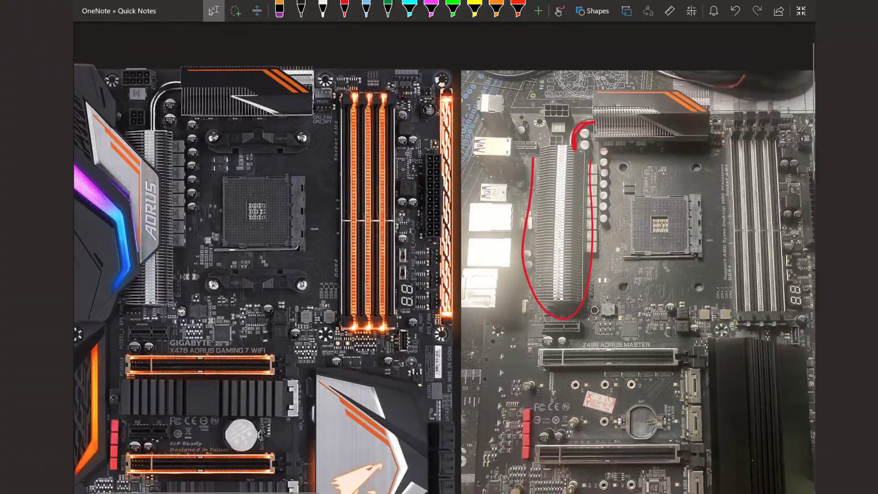
scroll(443, 256, "right", 4)
scroll(444, 256, "down", 3)
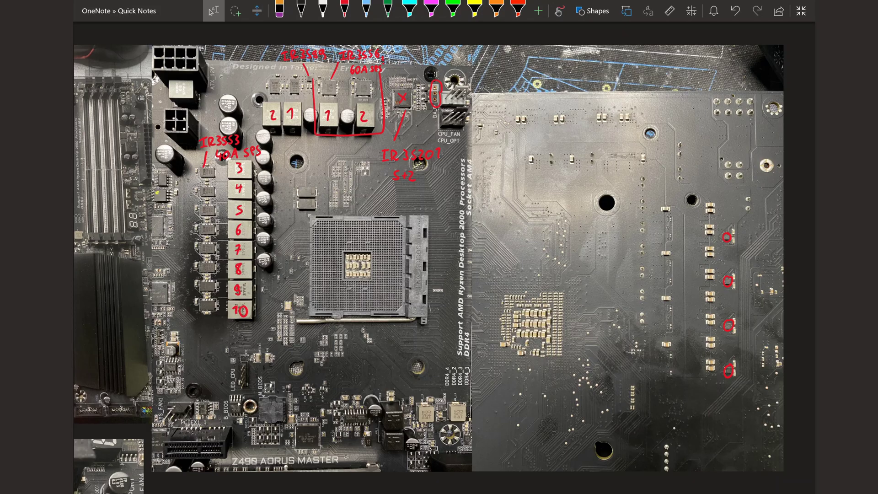
scroll(429, 256, "right", 1)
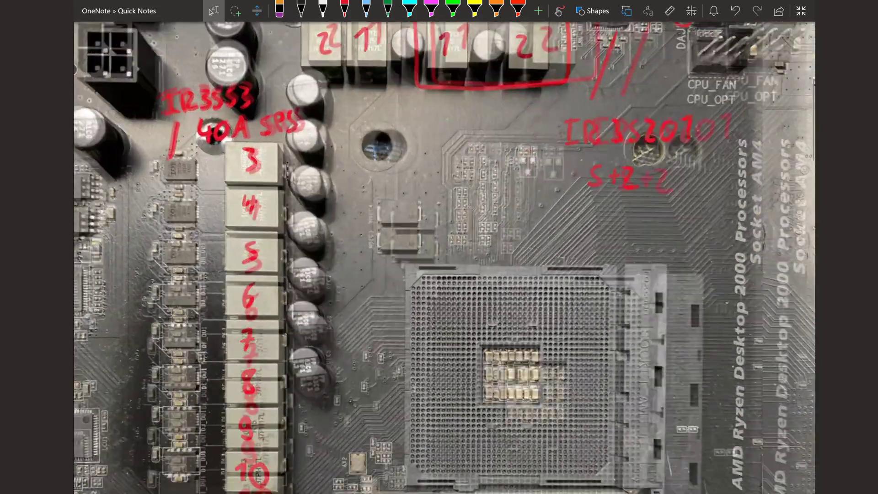
scroll(208, 169, "up", 3)
left_click_drag(330, 254, 329, 268)
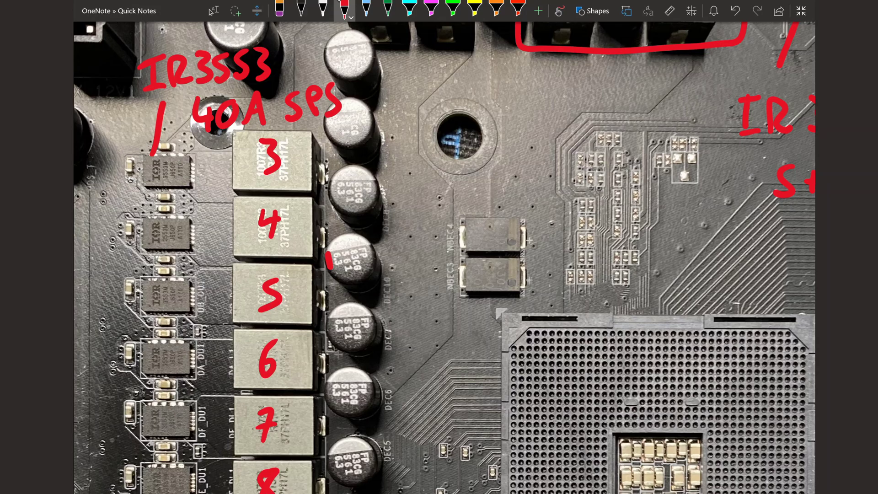
left_click(279, 9)
left_click(329, 260)
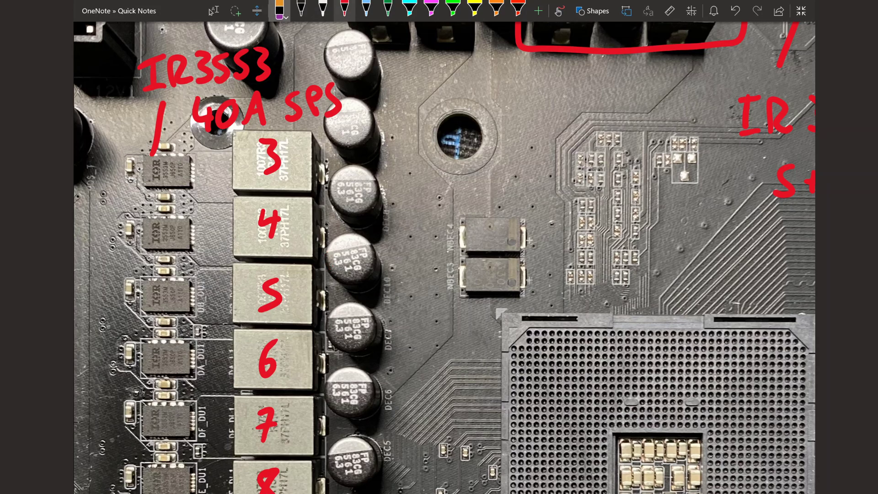
left_click(340, 4)
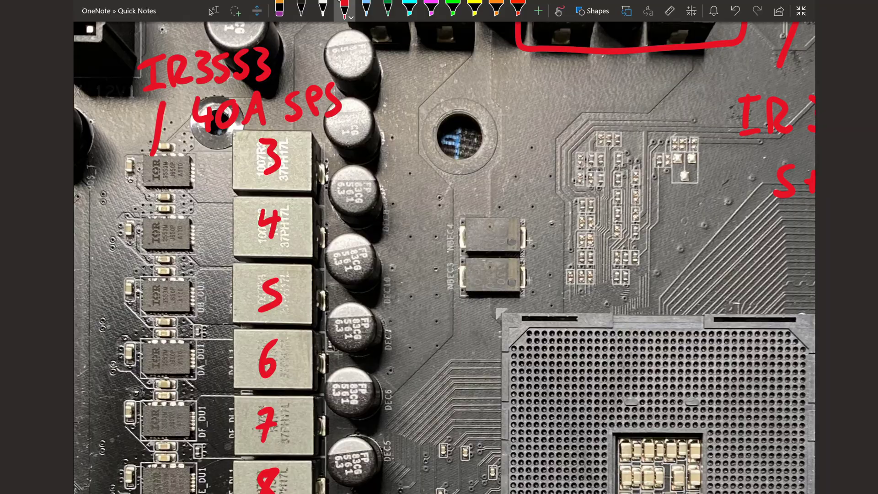
scroll(352, 246, "down", 6)
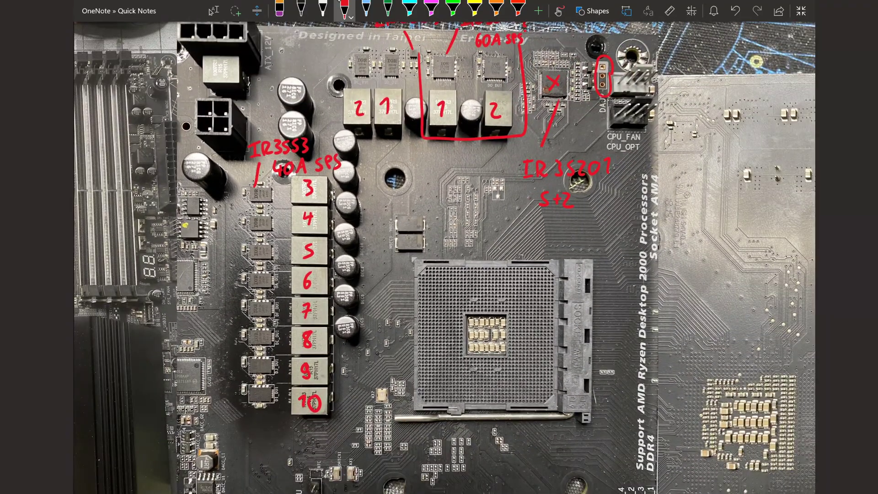
key("Escape")
scroll(352, 256, "down", 1)
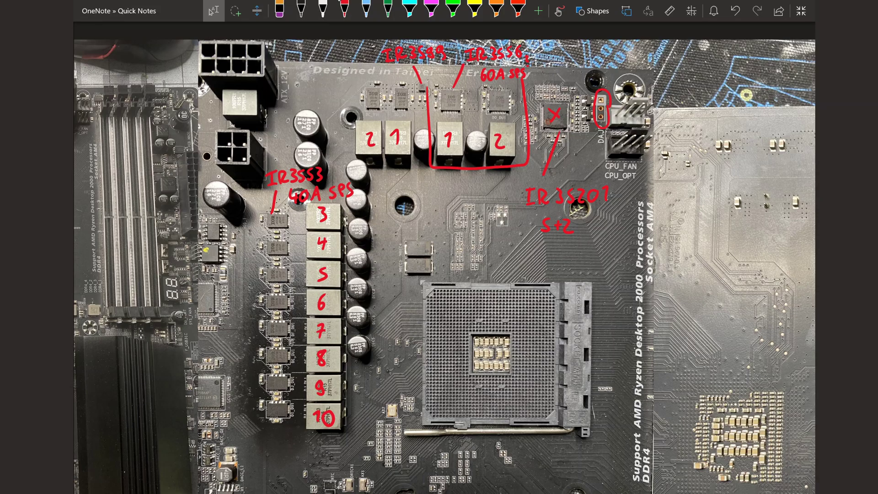
Step: Circle the three large capacitors beside the 8-pin and 4-pin CPU power connectors in red
scroll(443, 265, "left", 4)
left_click(344, 9)
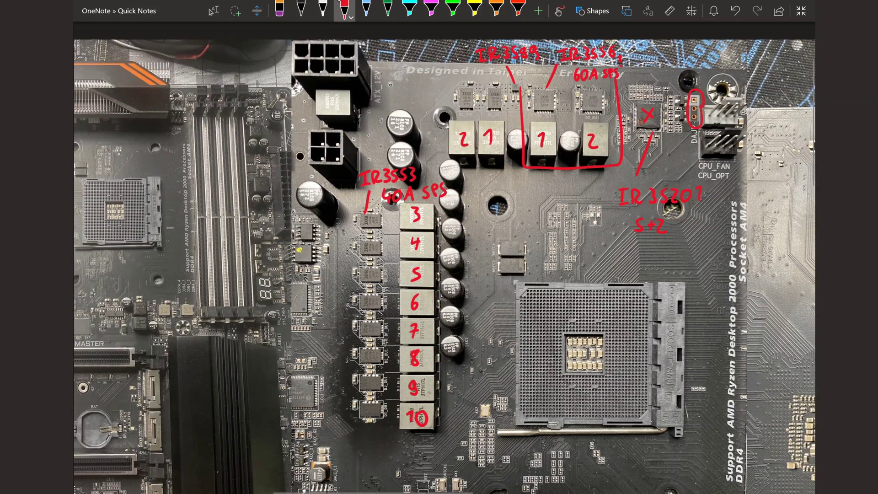
left_click_drag(308, 184, 315, 187)
left_click_drag(398, 143, 403, 145)
left_click_drag(404, 104, 413, 106)
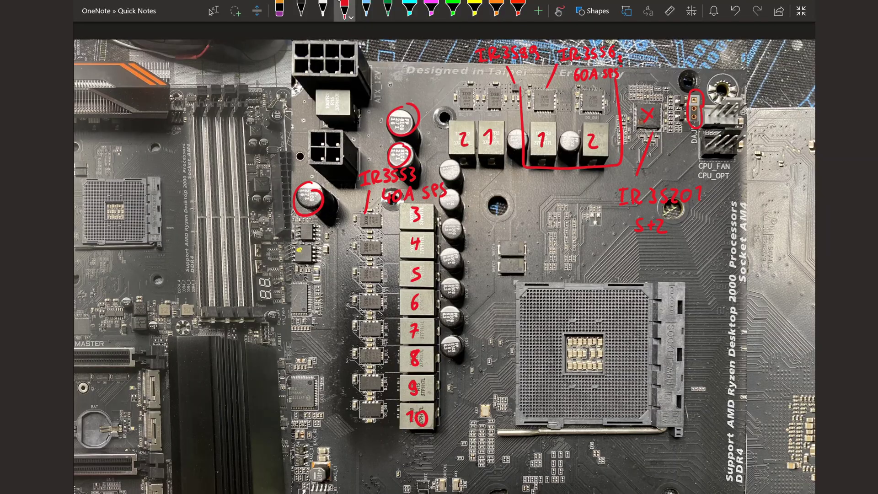
scroll(443, 265, "left", 15)
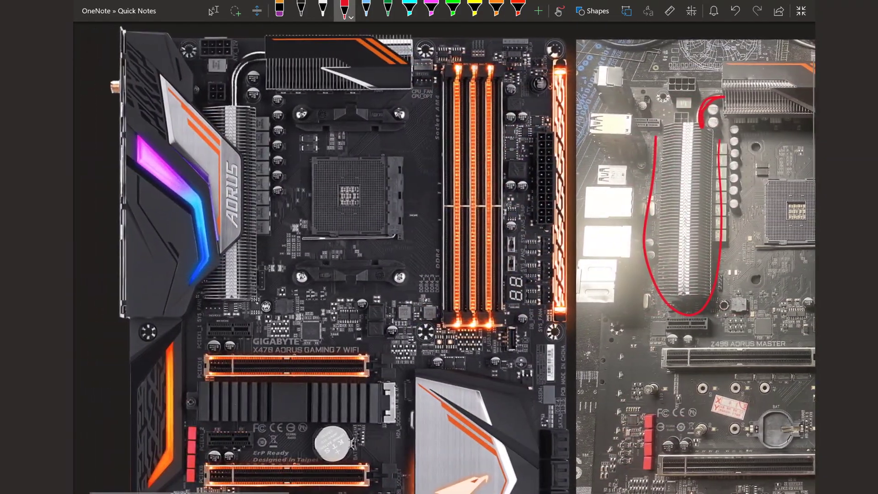
scroll(444, 265, "right", 12)
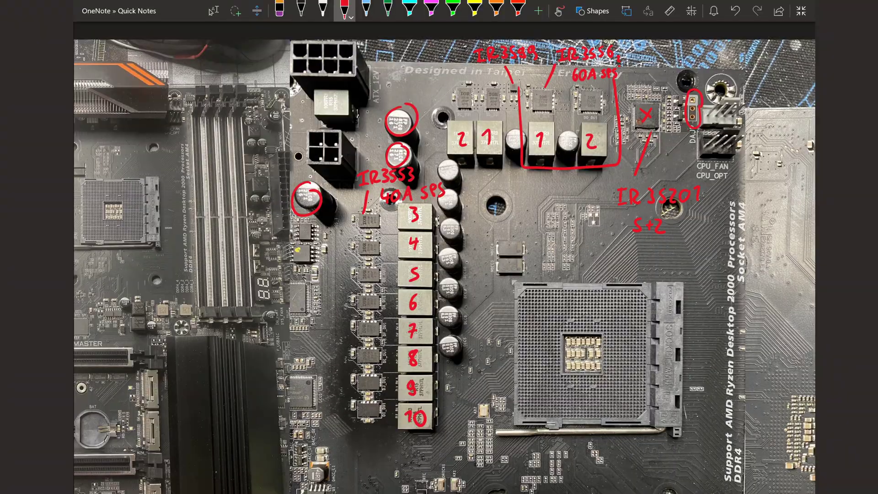
scroll(409, 184, "down", 5)
scroll(412, 265, "left", 2)
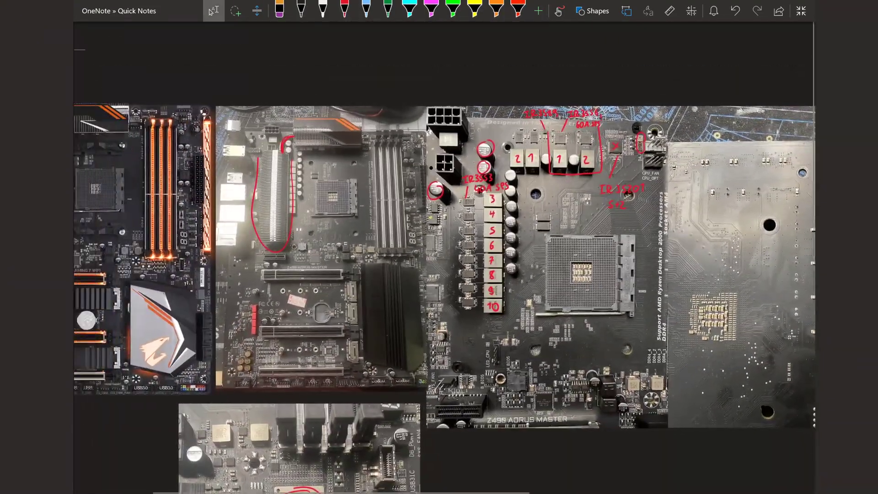
Step: Circle the 88 debug LED display in red ink
scroll(257, 198, "up", 6)
scroll(352, 137, "down", 4)
scroll(274, 256, "up", 3)
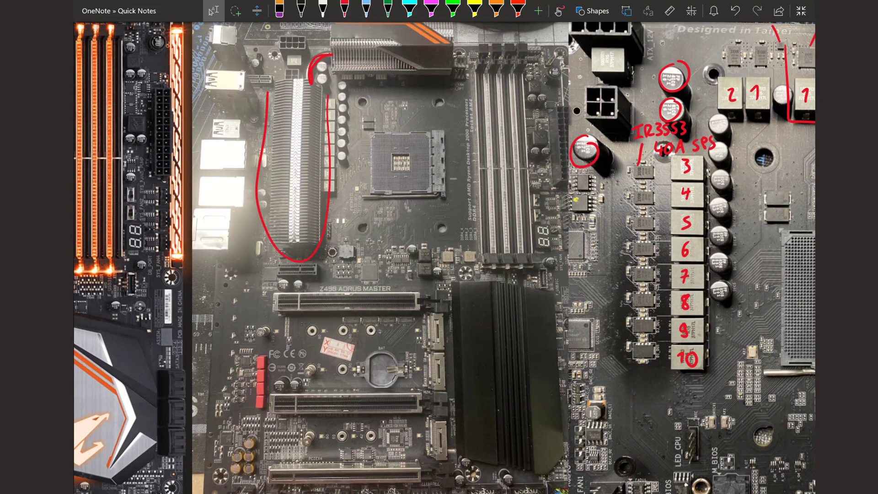
left_click(344, 9)
left_click_drag(547, 220, 551, 226)
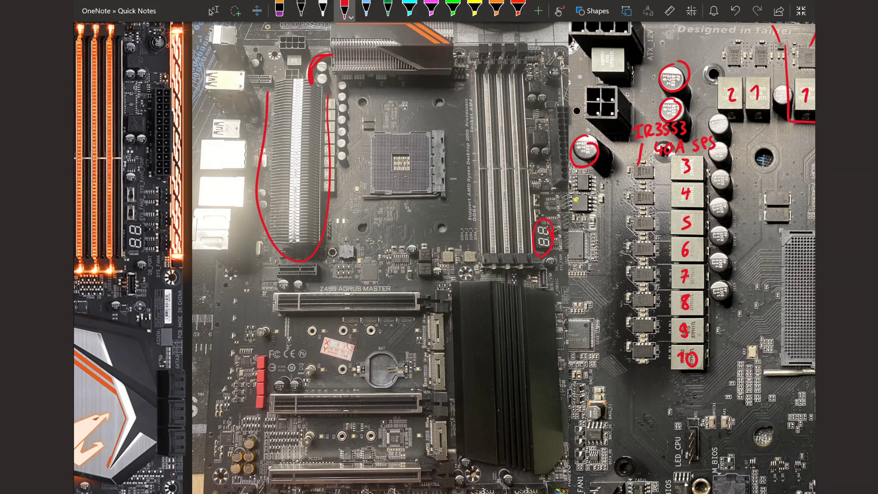
Step: Circle the USB header below the chipset heatsink, retracing it once
scroll(445, 257, "up", 1)
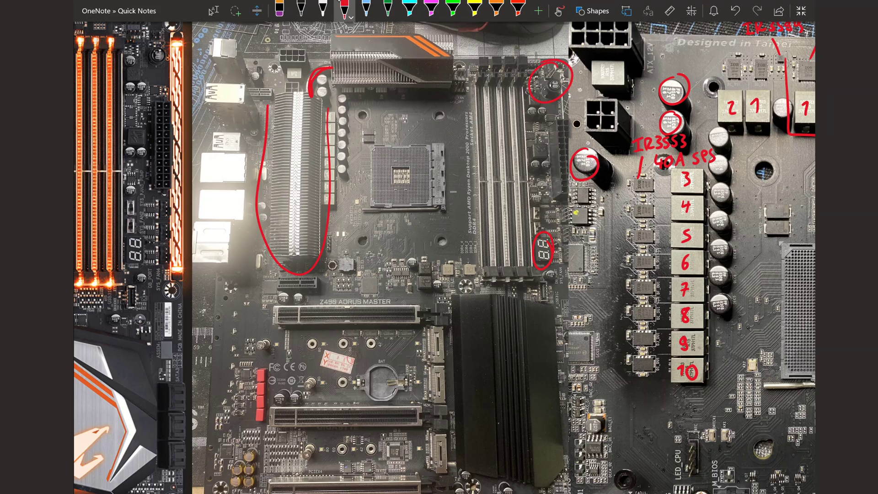
scroll(444, 257, "down", 5)
left_click_drag(541, 300, 521, 296)
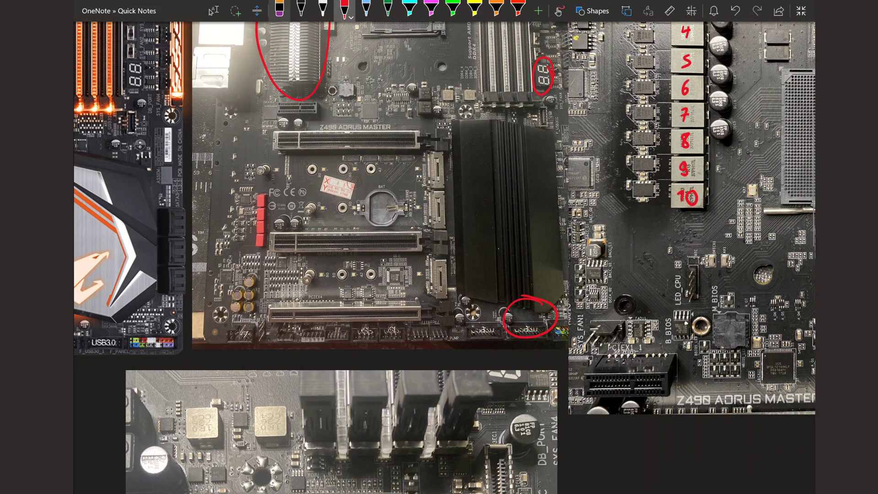
mouse_move(537, 304)
left_mouse_down()
mouse_move(508, 301)
mouse_move(528, 340)
mouse_move(546, 304)
left_mouse_up()
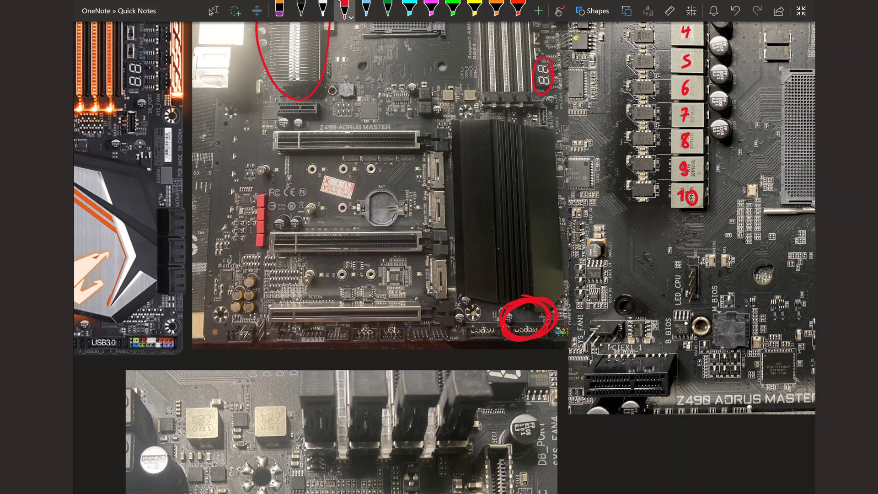
Step: Draw four red strokes along the bottom PCIe slot
left_click_drag(222, 320, 420, 318)
left_click_drag(272, 314, 455, 307)
left_click_drag(317, 320, 451, 309)
left_click_drag(305, 310, 440, 306)
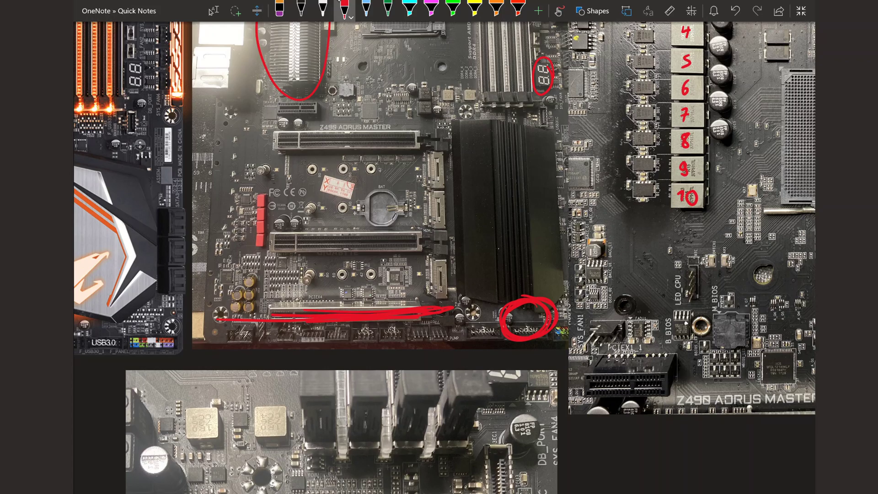
left_click(280, 9)
Step: Erase the red strokes over the bottom PCIe slot
left_click_drag(366, 305, 361, 324)
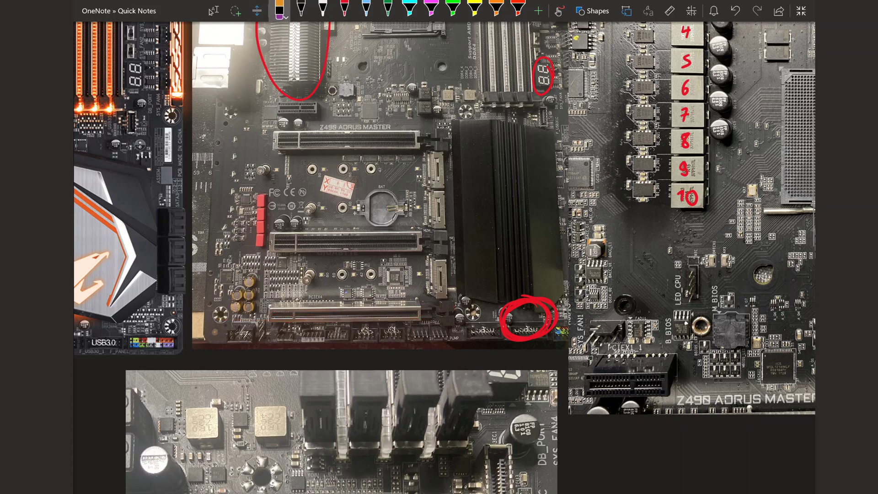
left_click(344, 8)
scroll(443, 256, "up", 3)
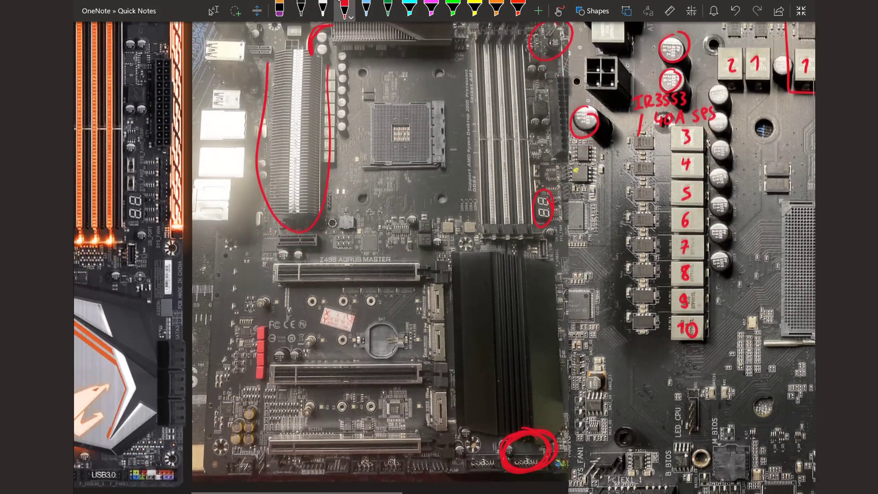
left_click(214, 11)
scroll(375, 252, "down", 2)
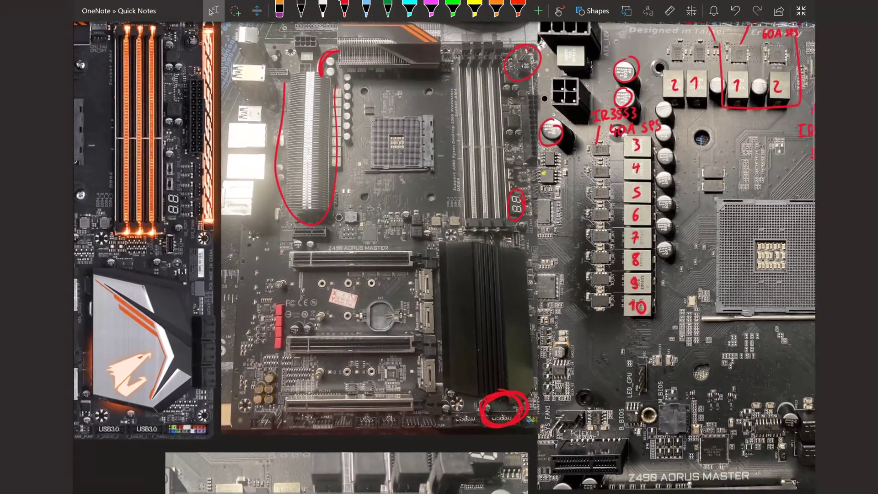
Step: Draw red arrows toward the 88 debug LED and upward below the heatsink
left_click(344, 8)
left_click_drag(565, 230, 514, 243)
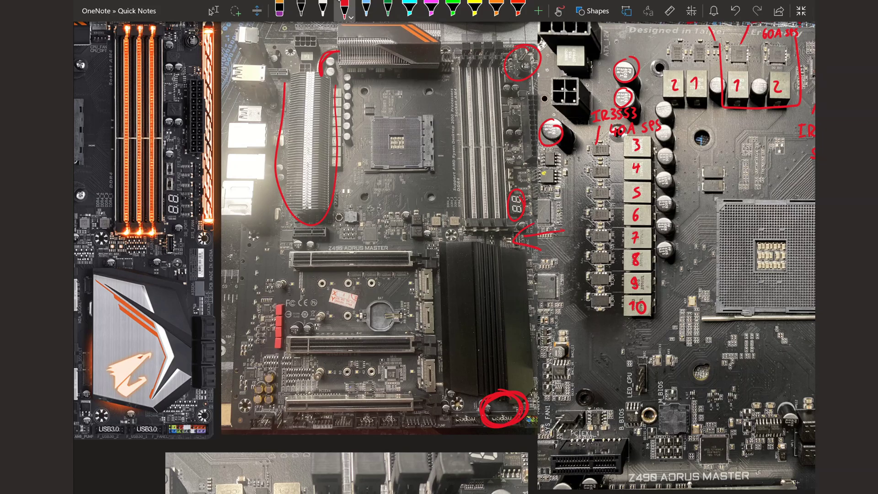
mouse_move(370, 467)
left_mouse_down()
mouse_move(372, 390)
mouse_move(382, 408)
left_mouse_up()
Step: Remove both arrows and undo the USB header circle, keeping the debug LED circle
left_click(279, 10)
left_click_drag(382, 403, 365, 406)
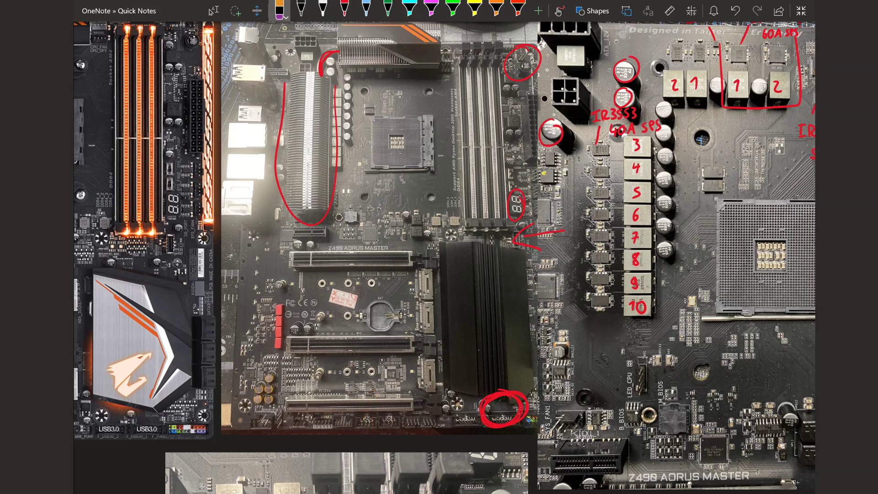
key("ctrl+z")
left_click(344, 9)
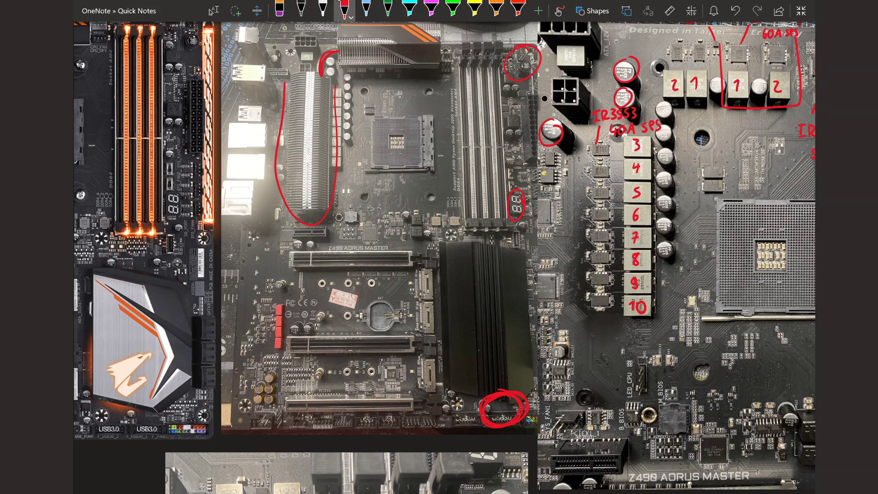
left_click(280, 9)
key("ctrl+z")
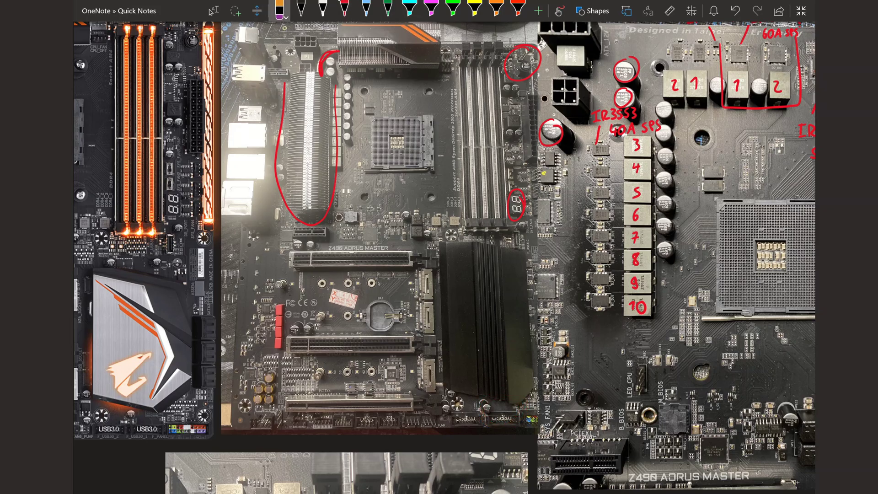
left_click(344, 9)
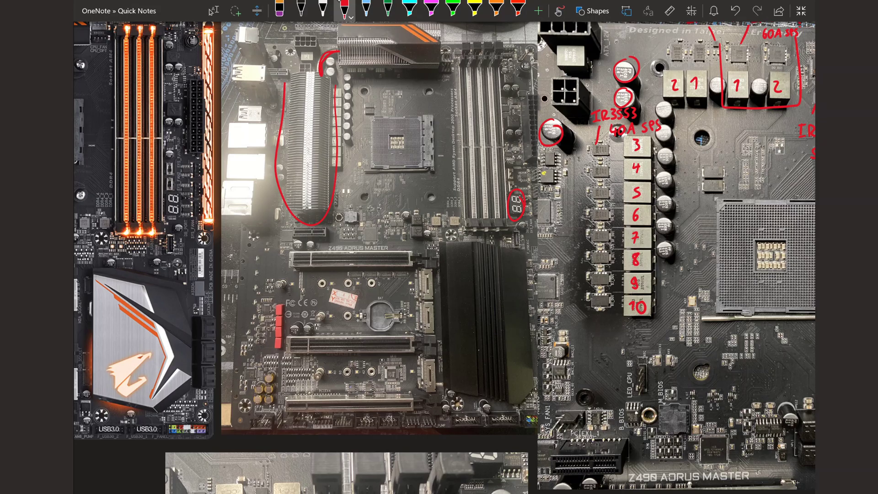
scroll(444, 257, "up", 2)
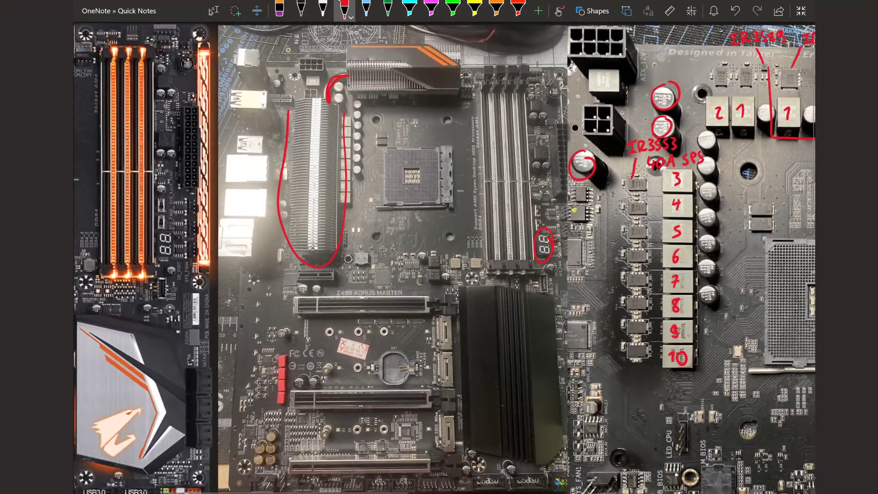
key("Escape")
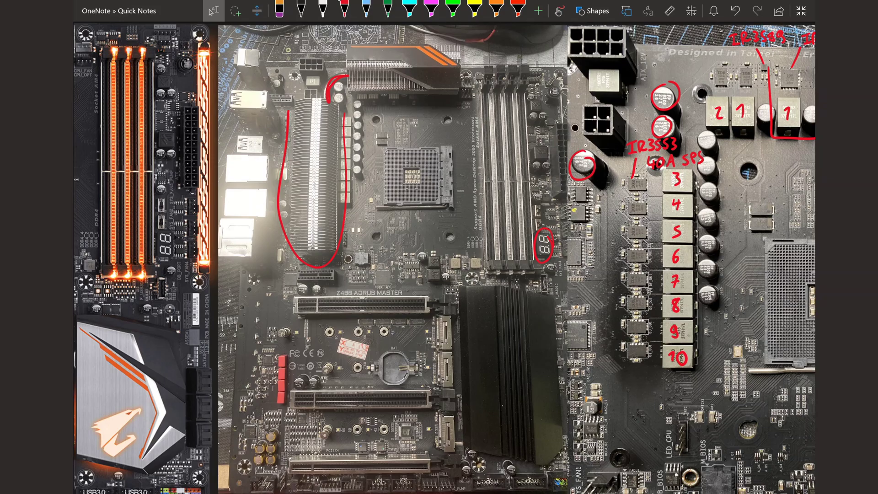
scroll(388, 269, "up", 5)
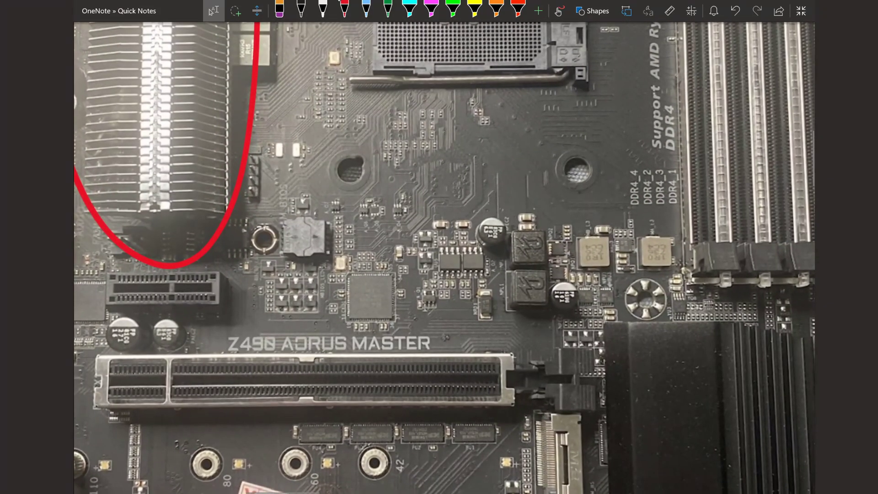
scroll(526, 176, "down", 3)
scroll(474, 230, "left", 2)
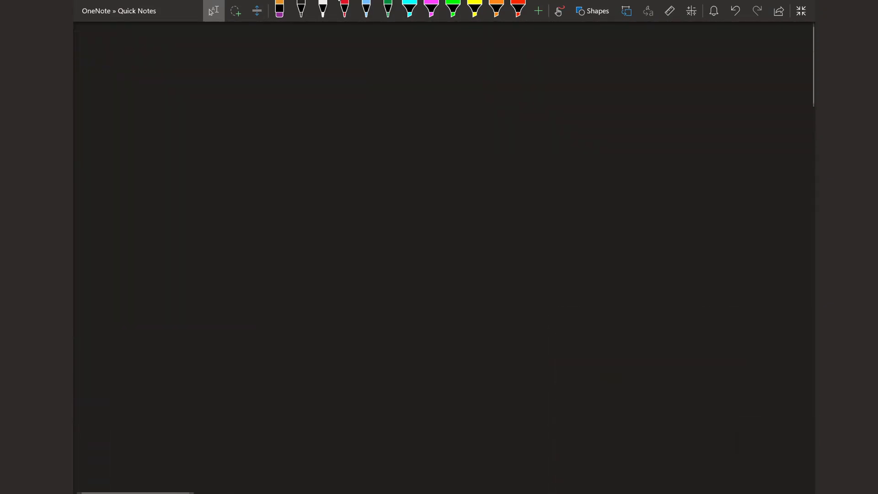
scroll(317, 192, "down", 4)
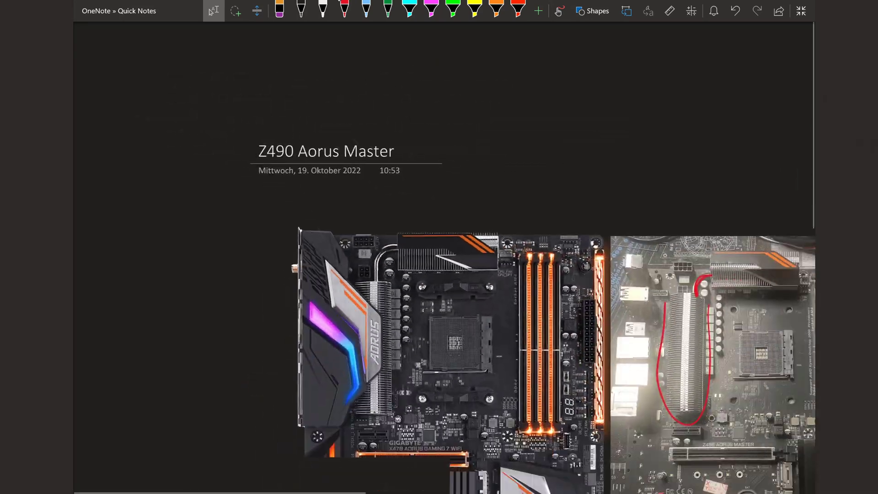
scroll(443, 258, "up", 4)
scroll(443, 258, "down", 2)
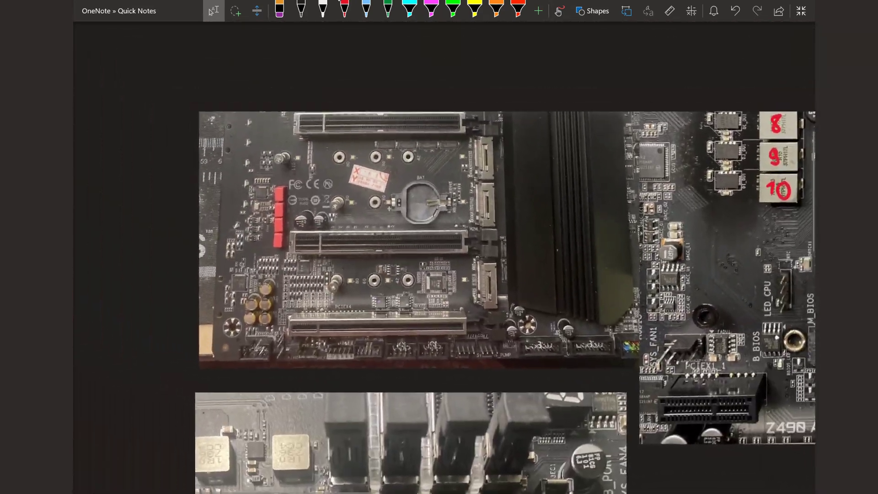
scroll(453, 279, "up", 2)
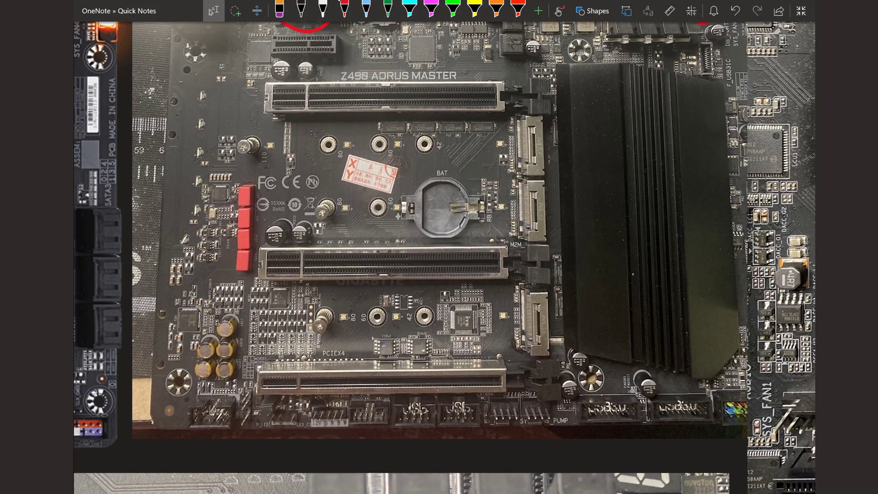
scroll(443, 256, "up", 2)
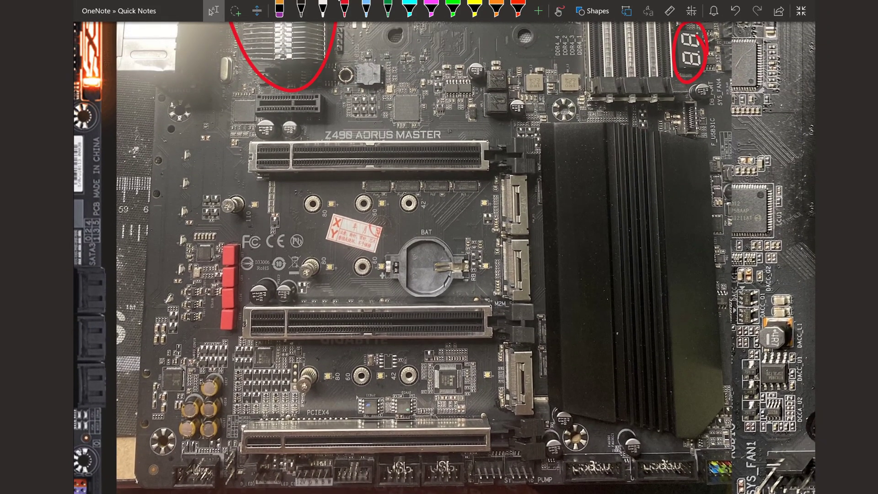
scroll(443, 256, "up", 3)
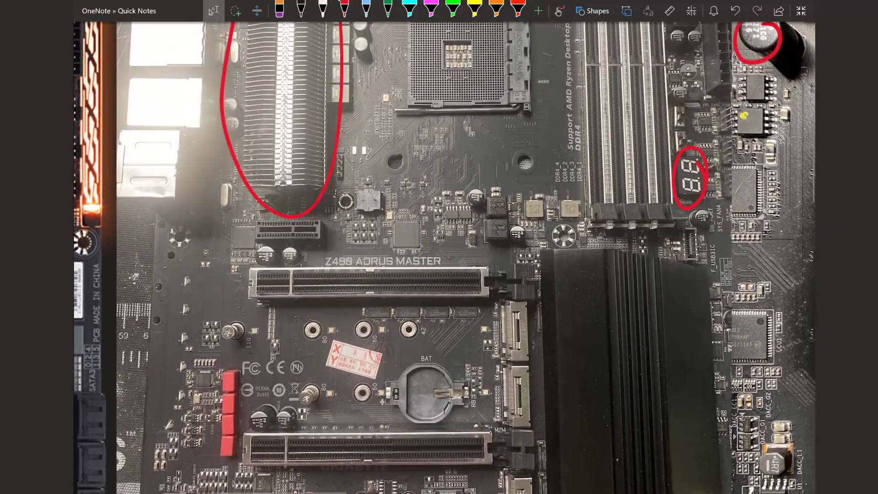
scroll(452, 205, "down", 5)
scroll(444, 256, "left", 3)
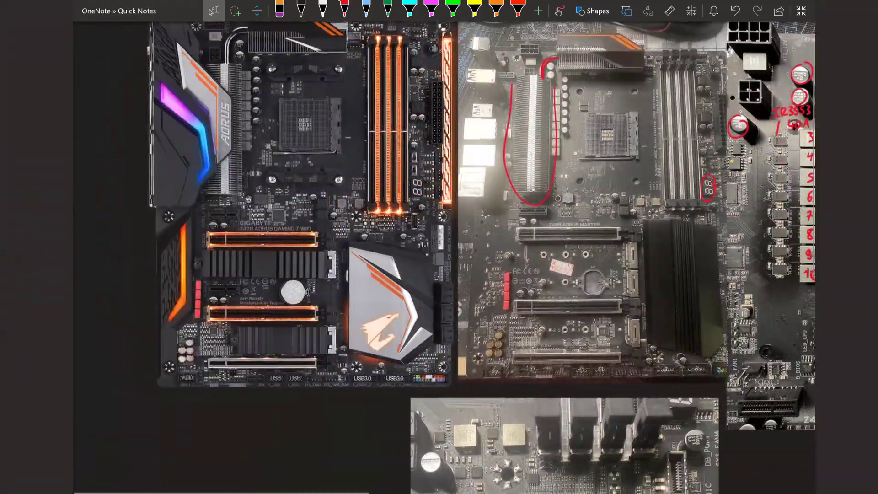
scroll(279, 270, "up", 3)
scroll(279, 269, "up", 2)
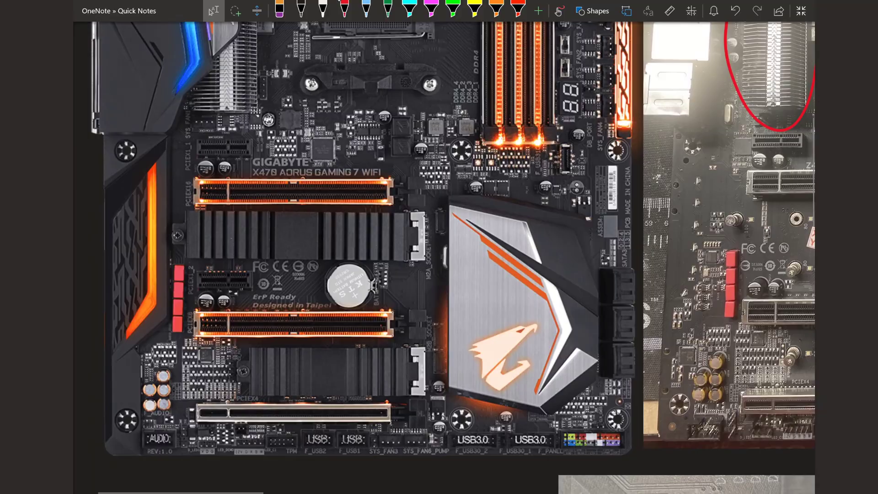
scroll(443, 256, "up", 2)
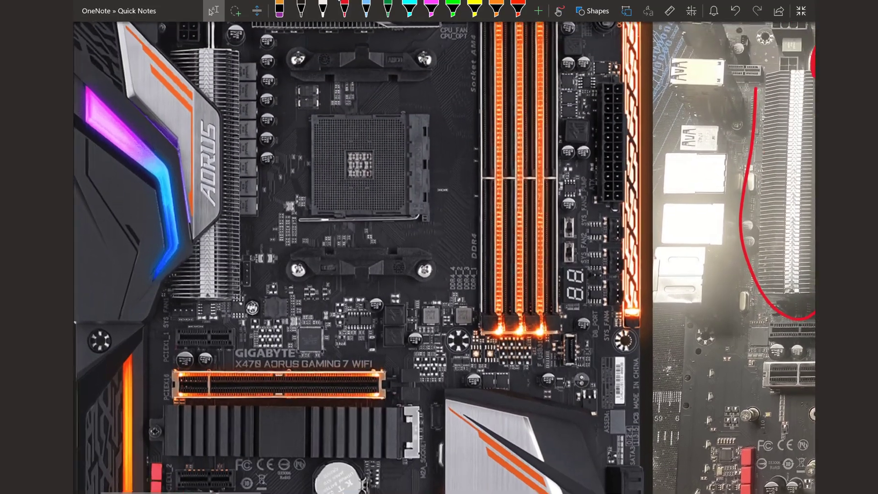
scroll(554, 148, "up", 3)
Step: Loop red ink around the two BIOS switches beside the X470's RAM slots
left_click(343, 9)
mouse_move(551, 250)
left_mouse_down()
mouse_move(581, 267)
mouse_move(580, 233)
left_mouse_up()
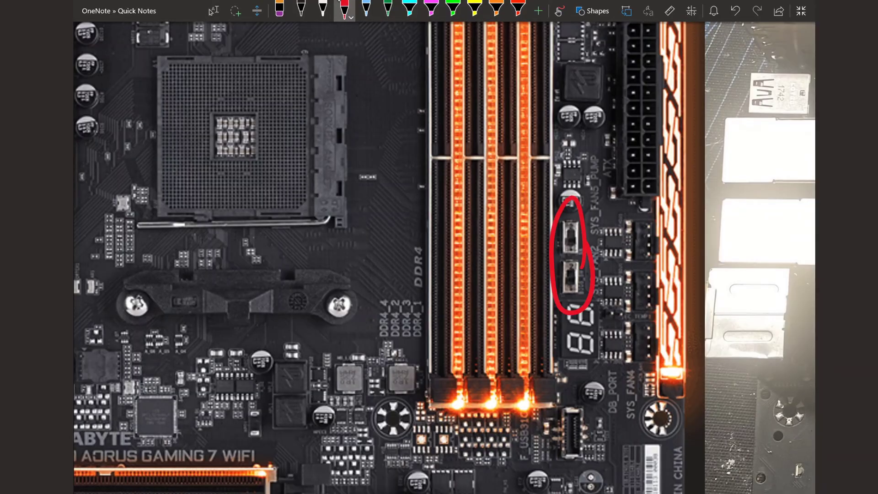
scroll(443, 256, "down", 4)
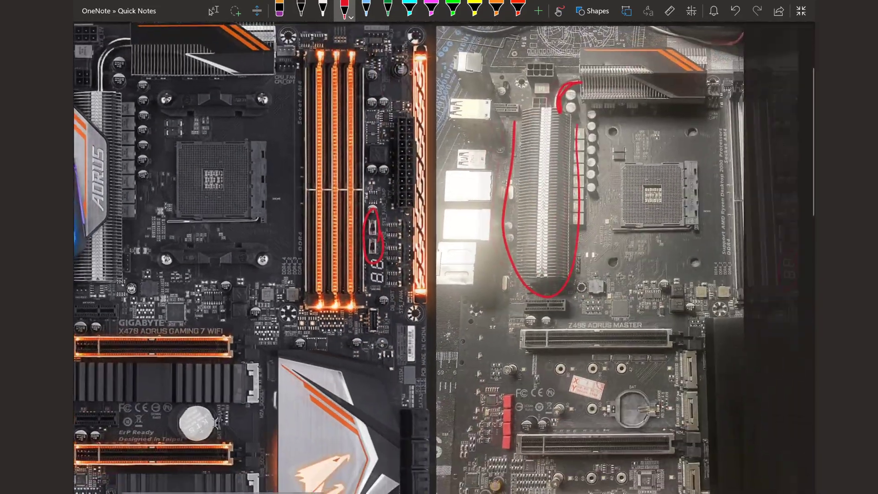
scroll(444, 256, "right", 3)
scroll(444, 256, "left", 1)
scroll(444, 256, "left", 3)
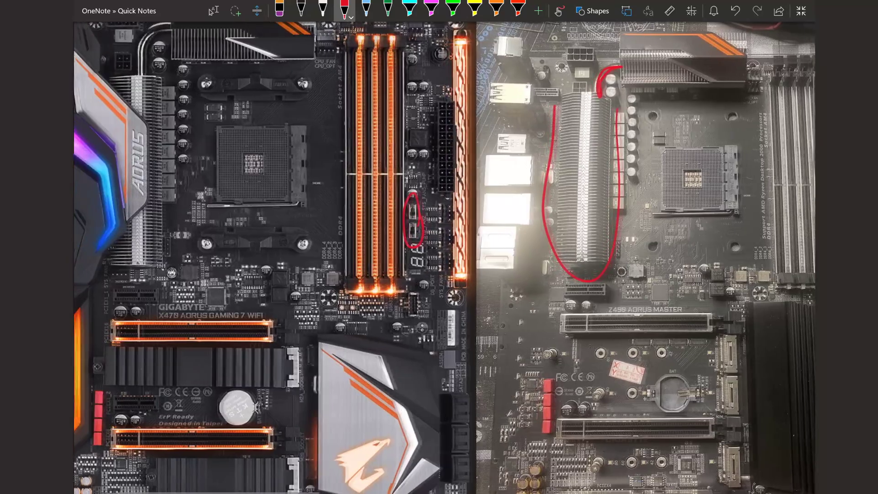
scroll(311, 174, "up", 2)
scroll(407, 247, "up", 2)
scroll(420, 247, "up", 1)
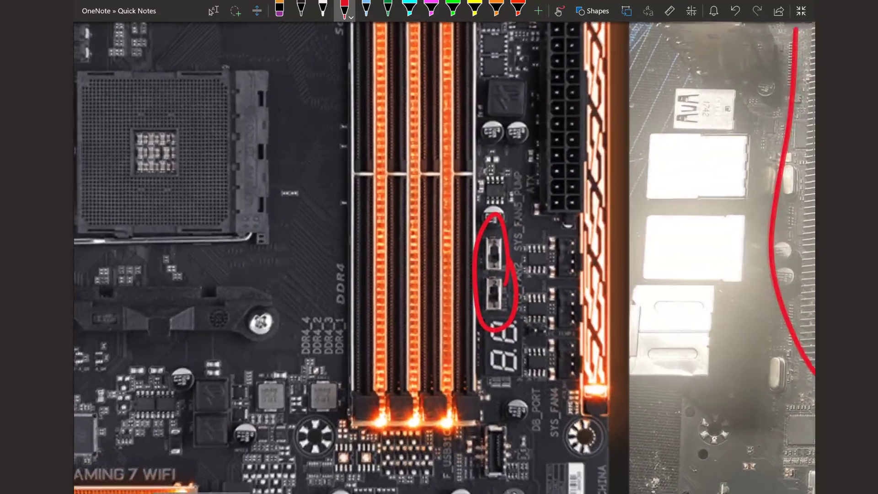
scroll(407, 284, "down", 2)
left_click(213, 11)
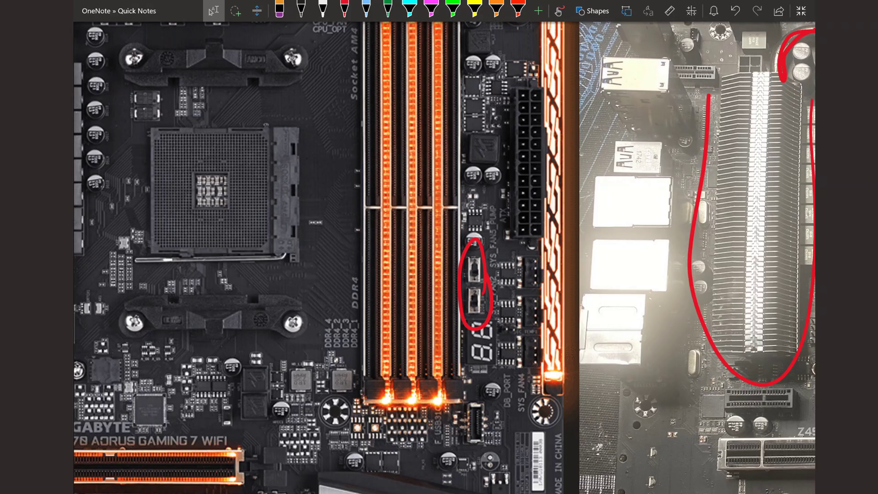
Step: Draw a red circle around the round OC button above the X470's 24-pin connector
scroll(443, 256, "up", 3)
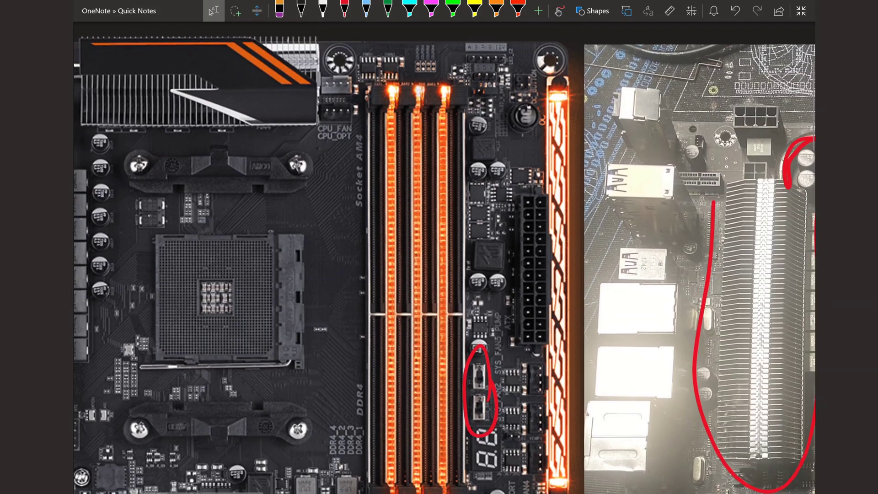
left_click(344, 10)
mouse_move(526, 97)
left_mouse_down()
mouse_move(507, 123)
mouse_move(531, 98)
left_mouse_up()
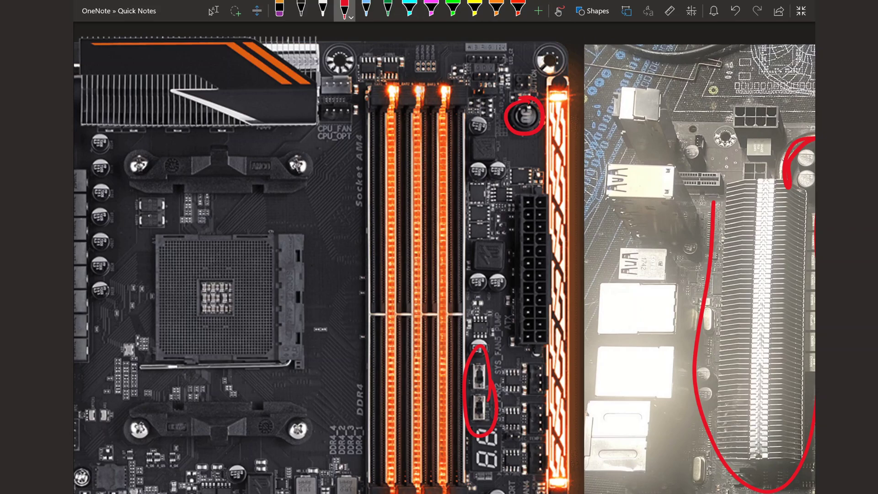
scroll(444, 258, "left", 5)
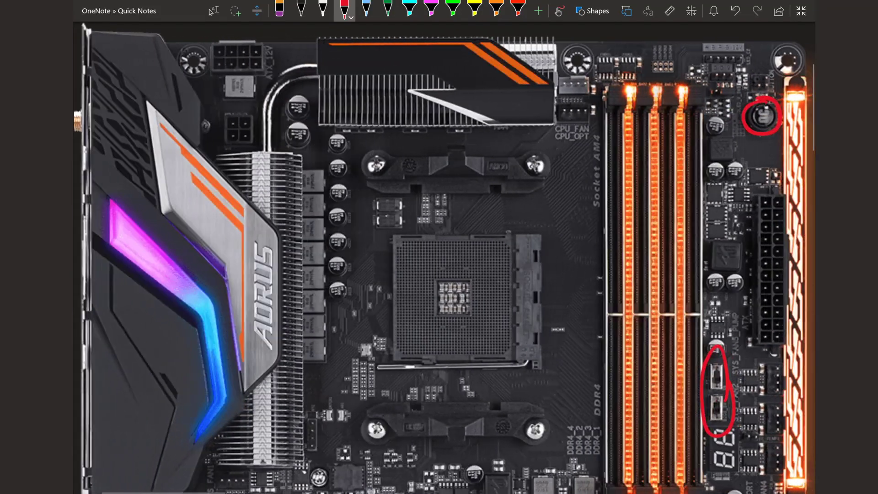
key("Escape")
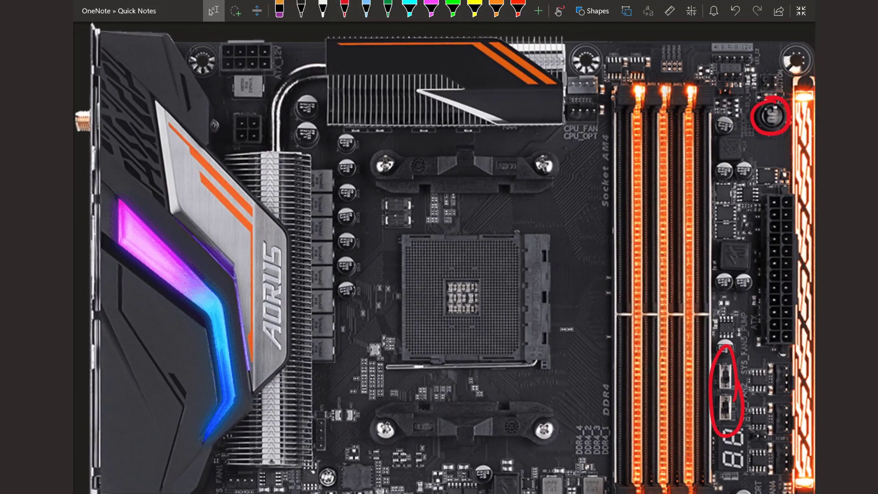
scroll(444, 258, "down", 1)
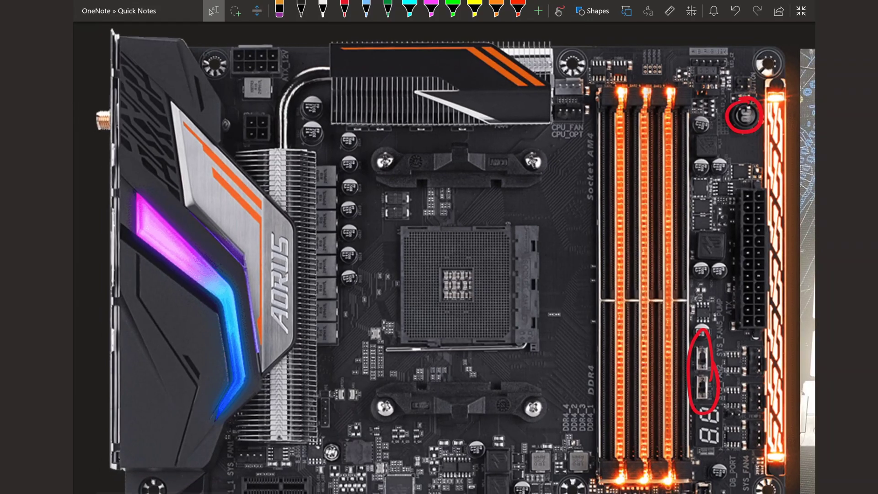
scroll(443, 256, "down", 8)
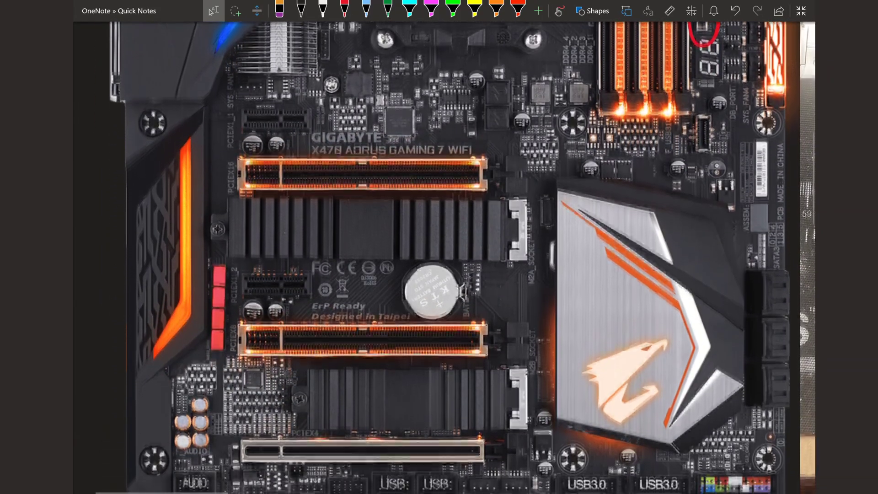
scroll(443, 256, "down", 3)
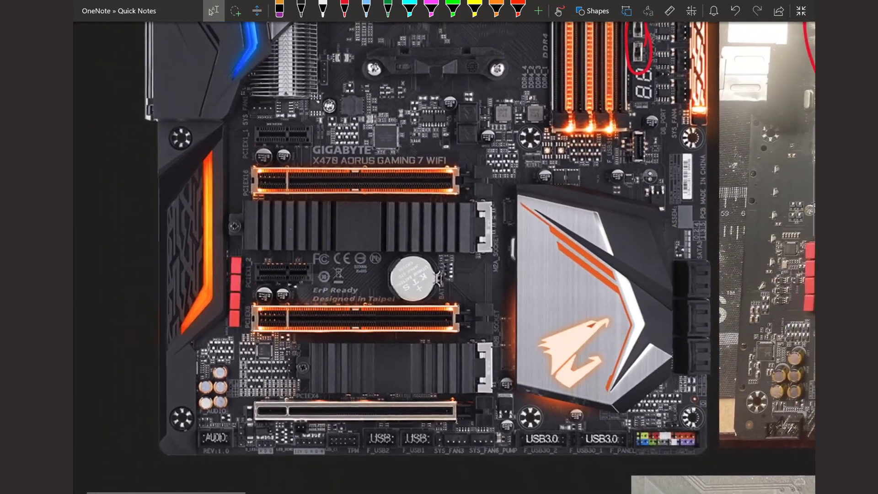
scroll(443, 256, "down", 3)
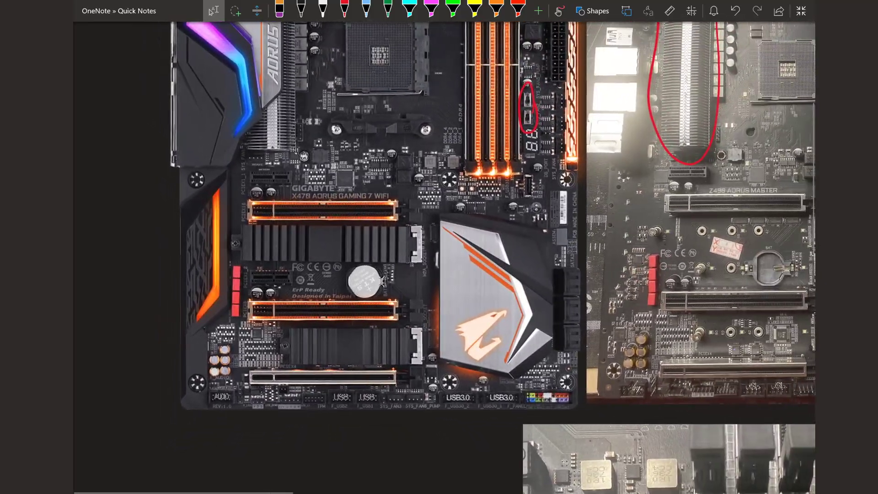
scroll(443, 256, "right", 5)
scroll(443, 256, "right", 3)
scroll(443, 256, "up", 3)
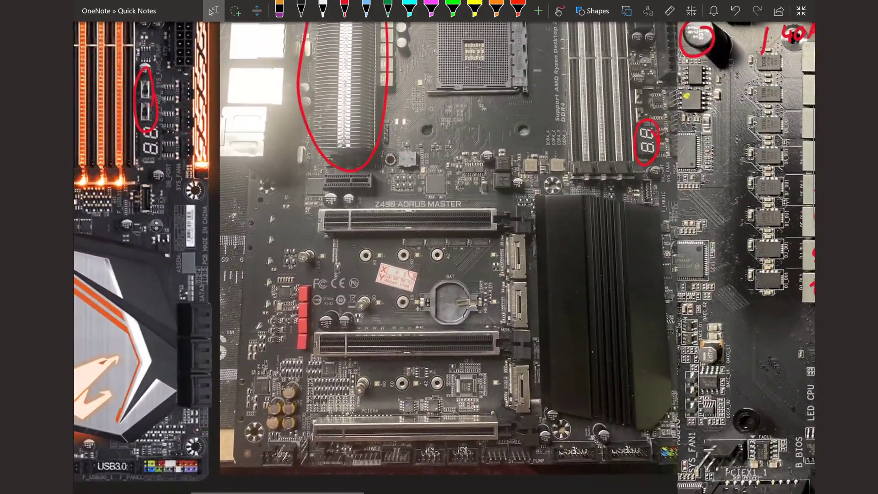
scroll(443, 256, "up", 4)
scroll(443, 256, "right", 1)
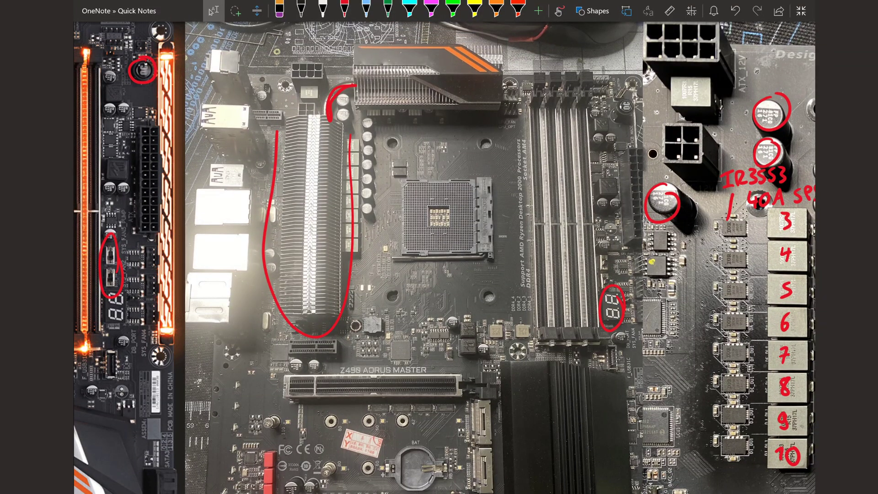
scroll(444, 256, "down", 10)
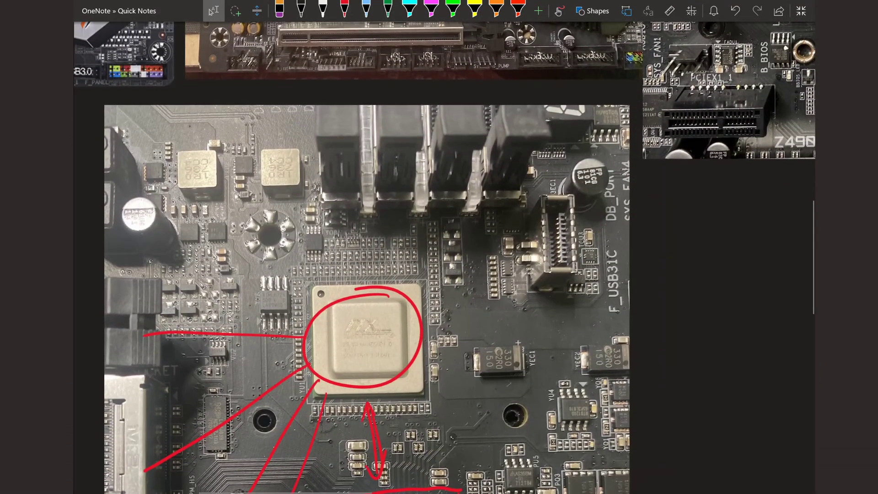
scroll(444, 256, "down", 3)
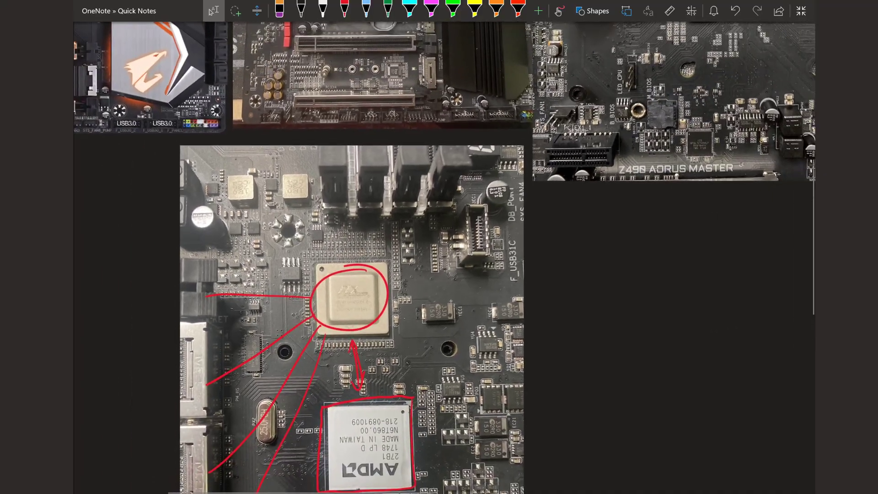
scroll(443, 256, "right", 6)
scroll(444, 256, "up", 4)
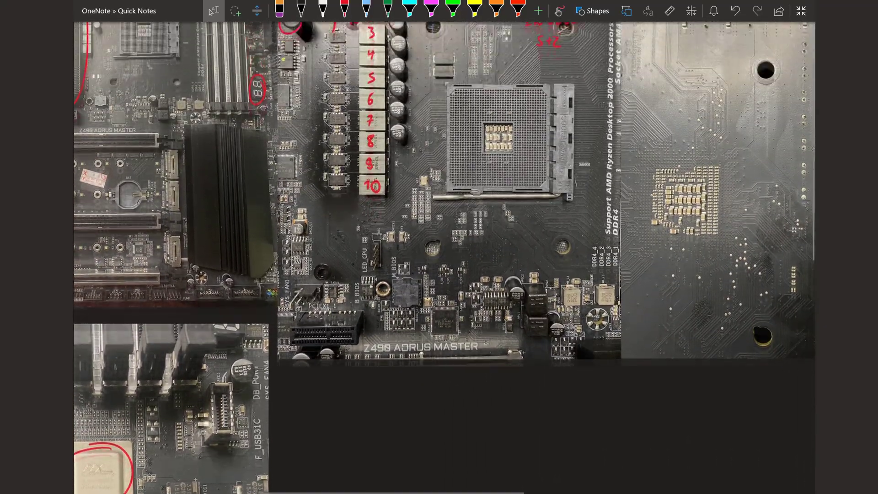
scroll(443, 256, "up", 5)
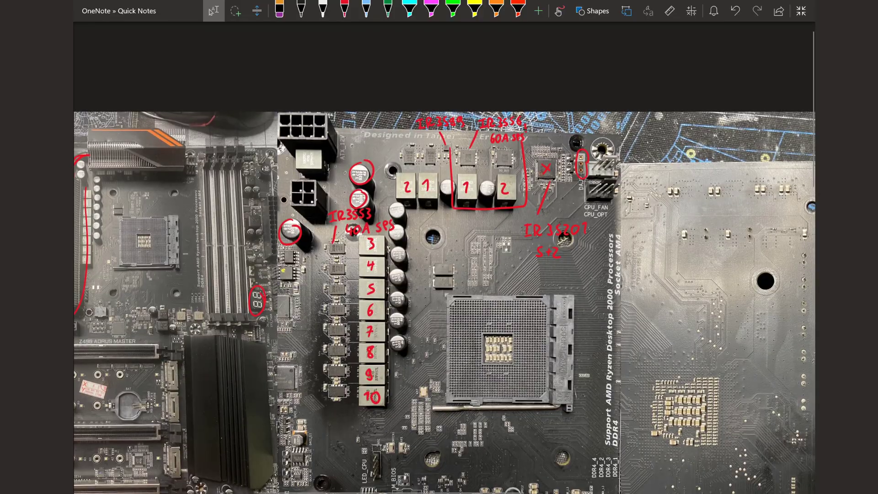
scroll(443, 256, "up", 2)
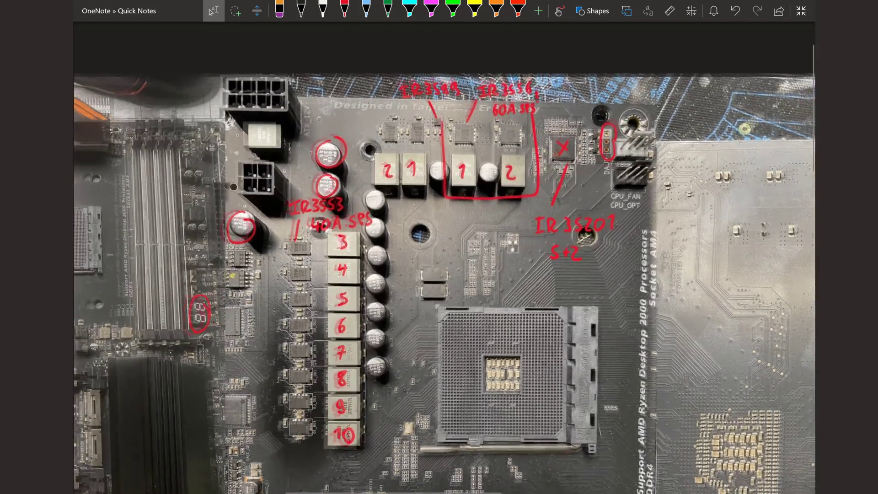
scroll(443, 256, "down", 4)
scroll(444, 256, "left", 5)
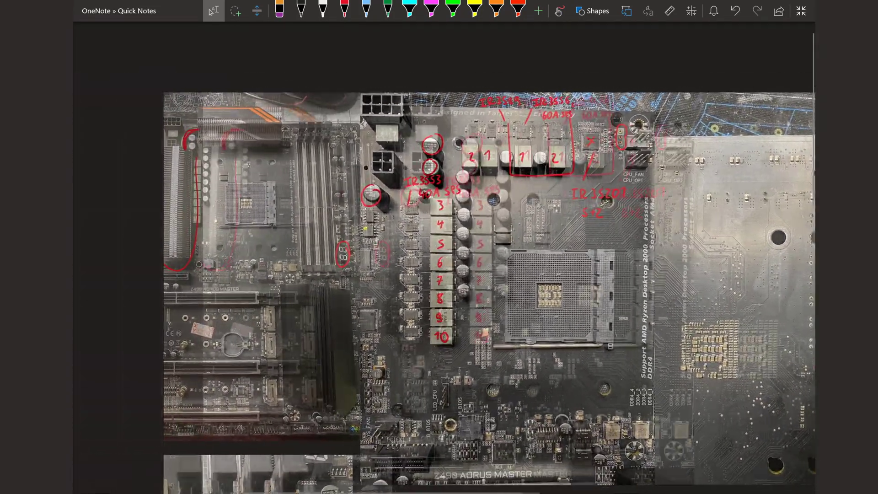
scroll(444, 256, "up", 3)
scroll(443, 256, "down", 3)
scroll(439, 274, "up", 3)
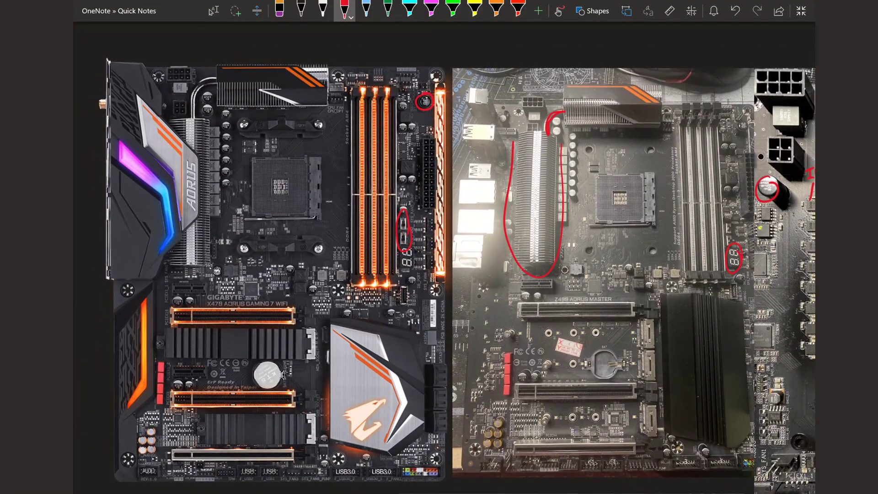
Step: Erase the red heatpipe outline and remove the loop around the 88 debug display
left_click(279, 10)
left_click_drag(563, 160, 548, 119)
key("ctrl+z")
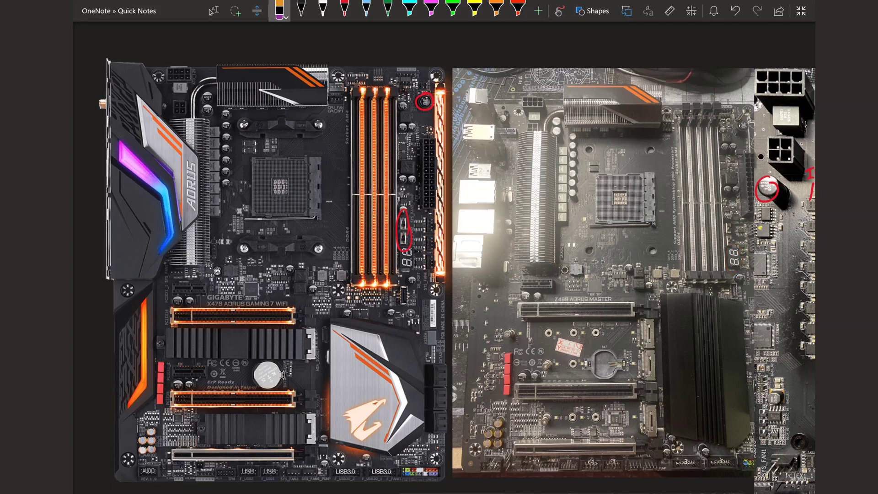
left_click(341, 4)
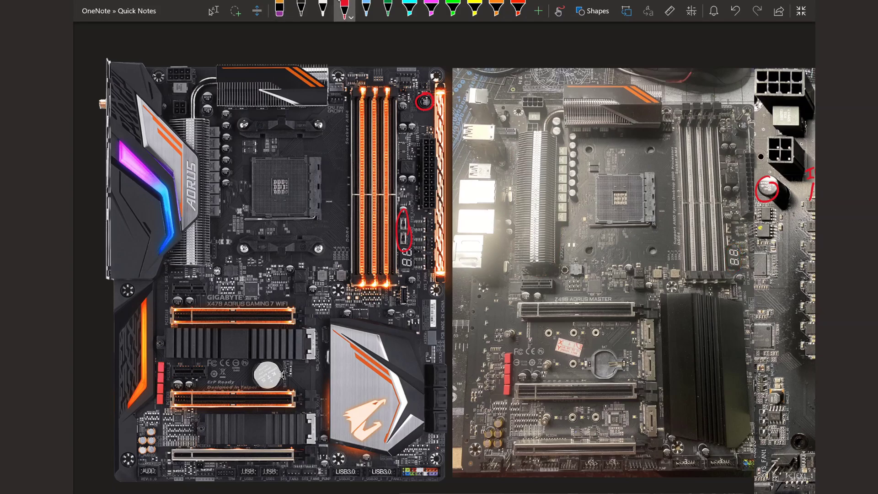
Step: Erase the red circles around the BIOS switches and the OC button
scroll(452, 256, "down", 1)
left_click(214, 11)
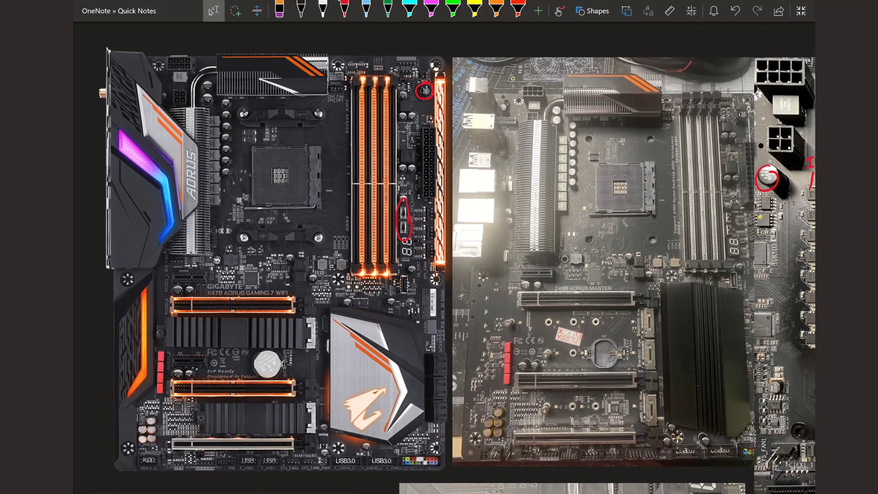
left_click(279, 9)
mouse_move(430, 84)
left_mouse_down()
mouse_move(419, 98)
mouse_move(405, 237)
left_mouse_up()
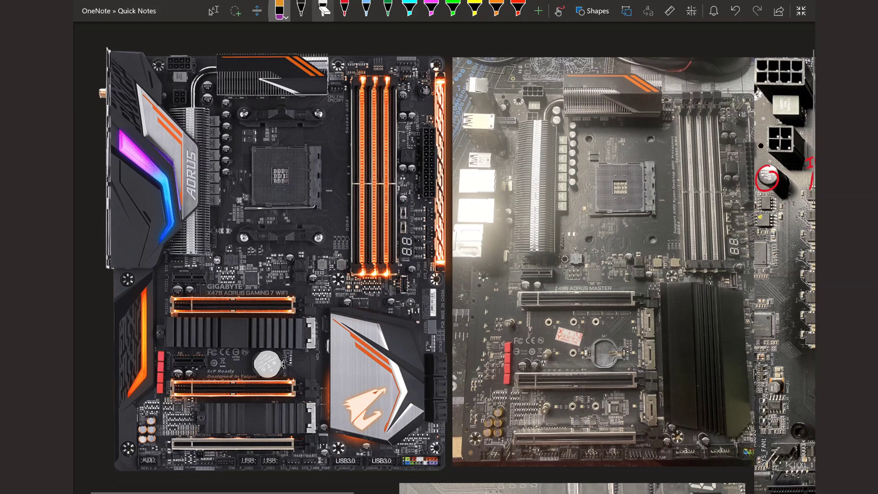
left_click(344, 9)
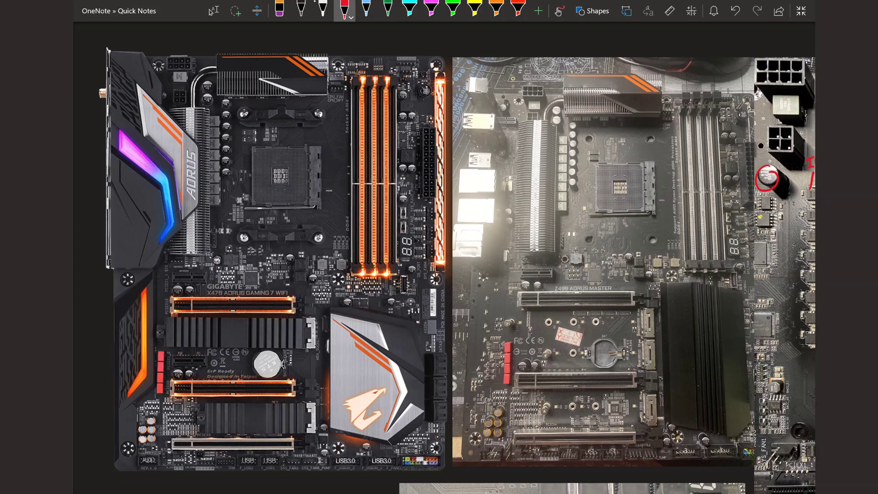